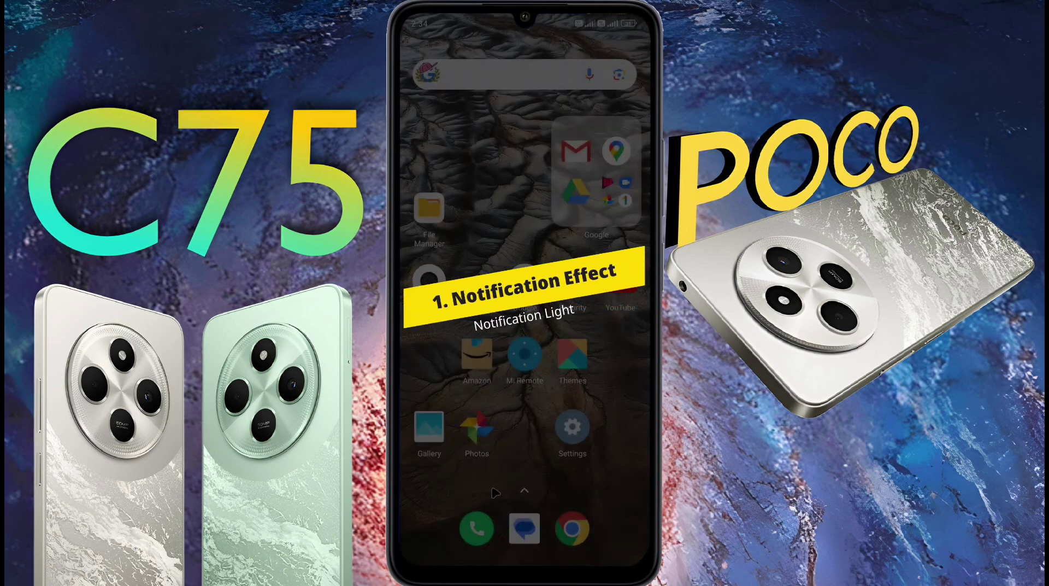
Open the Notification effects options within Wallpaper & personalisation in the phone's Settings.
click(572, 427)
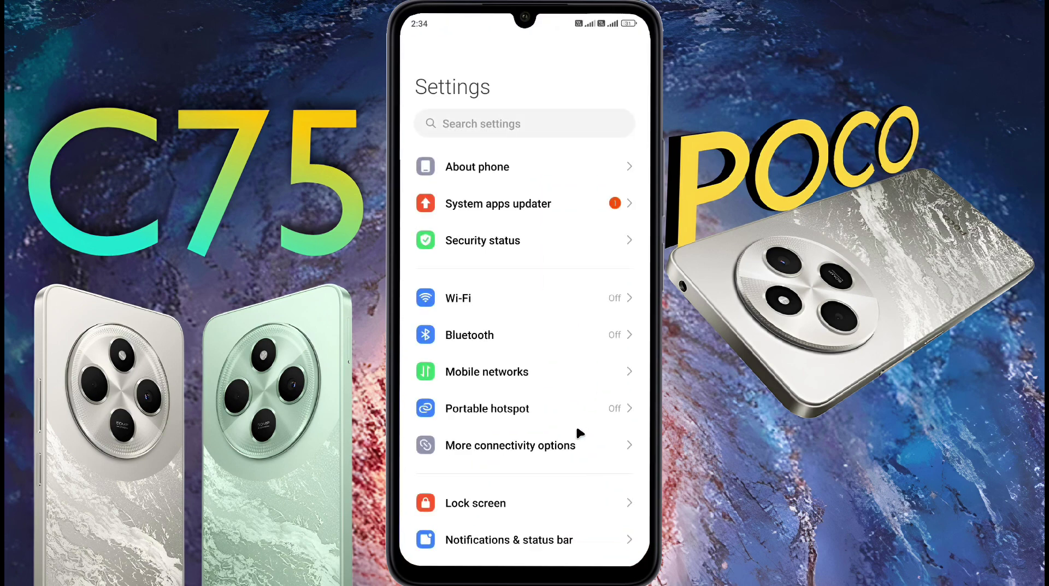
scroll(544, 459, down, 5)
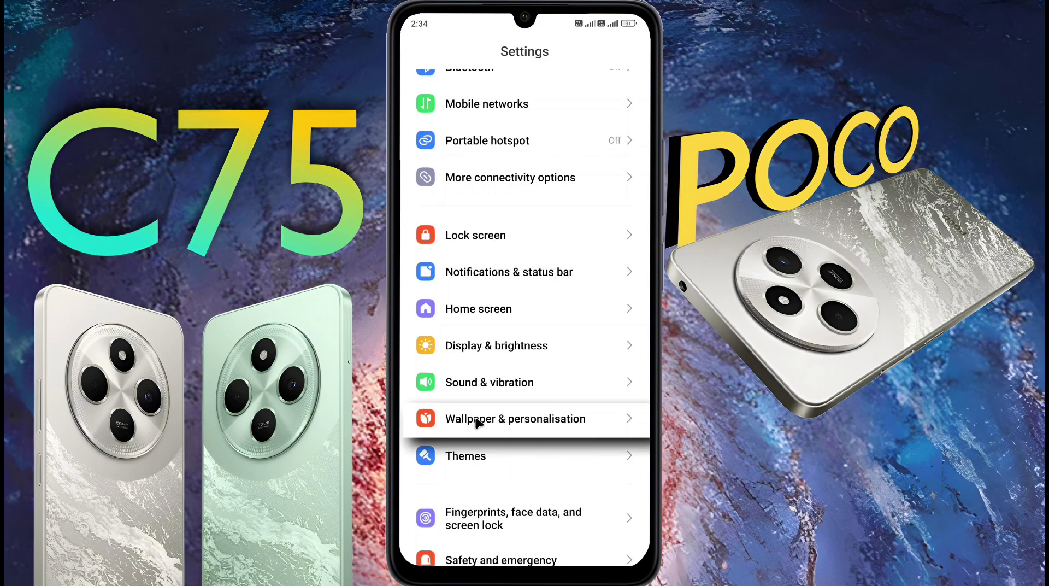
click(562, 425)
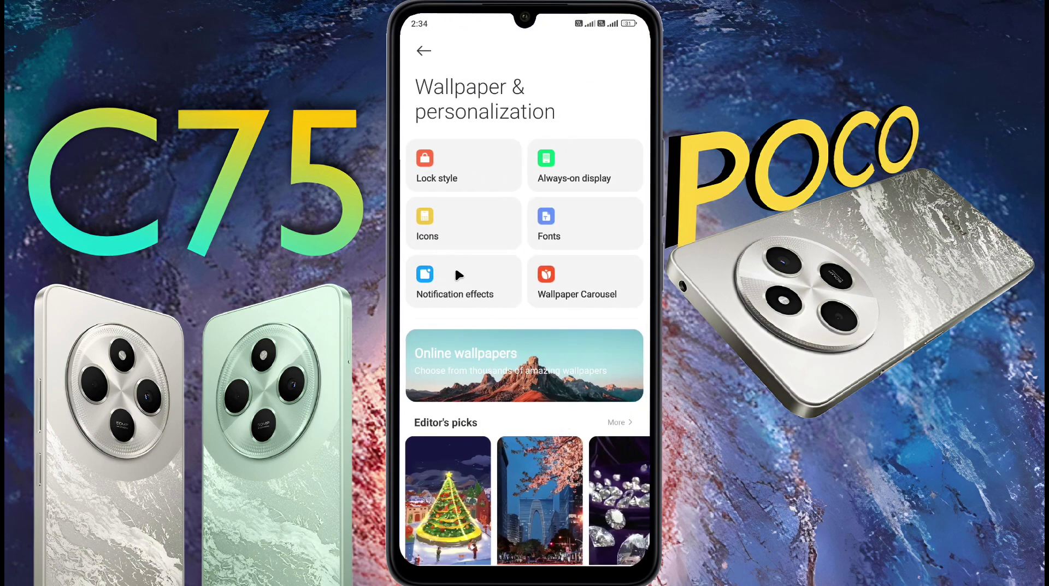
click(452, 288)
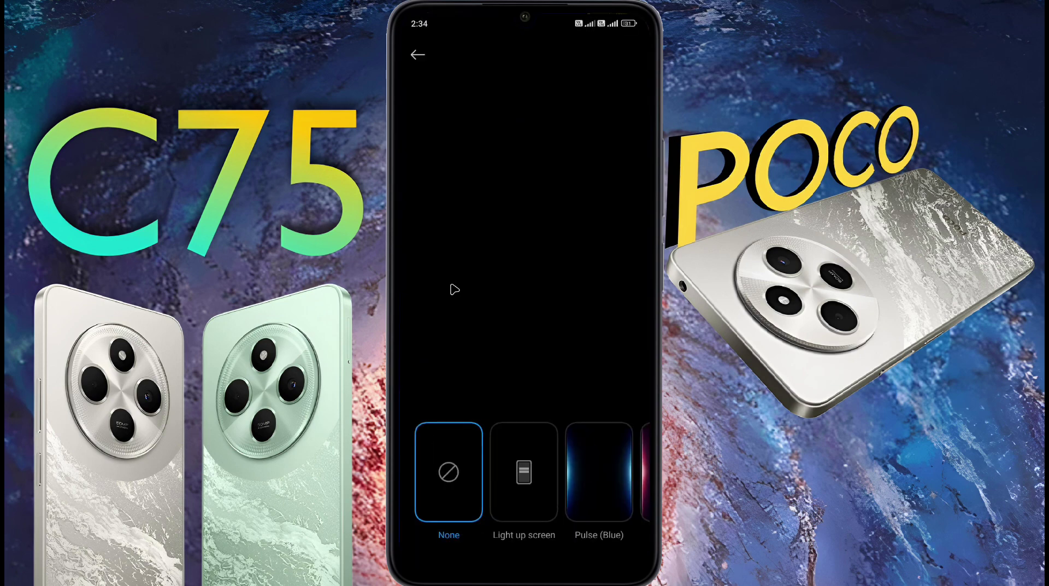
Preview the Light up screen, Pulse (Blue) and Starlight notification effects.
click(519, 444)
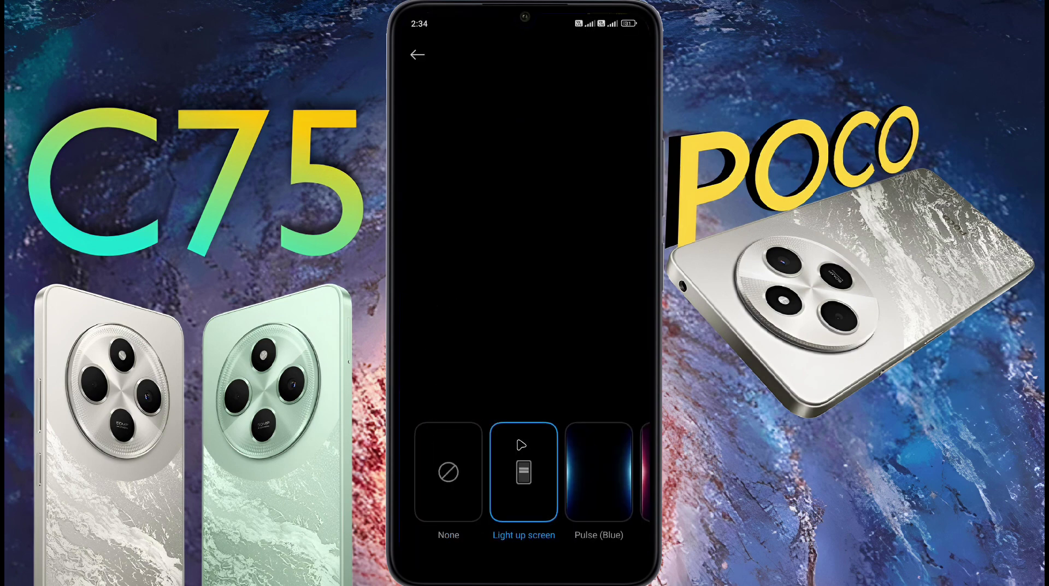
click(600, 465)
drag(568, 452, 463, 453)
click(613, 464)
click(616, 471)
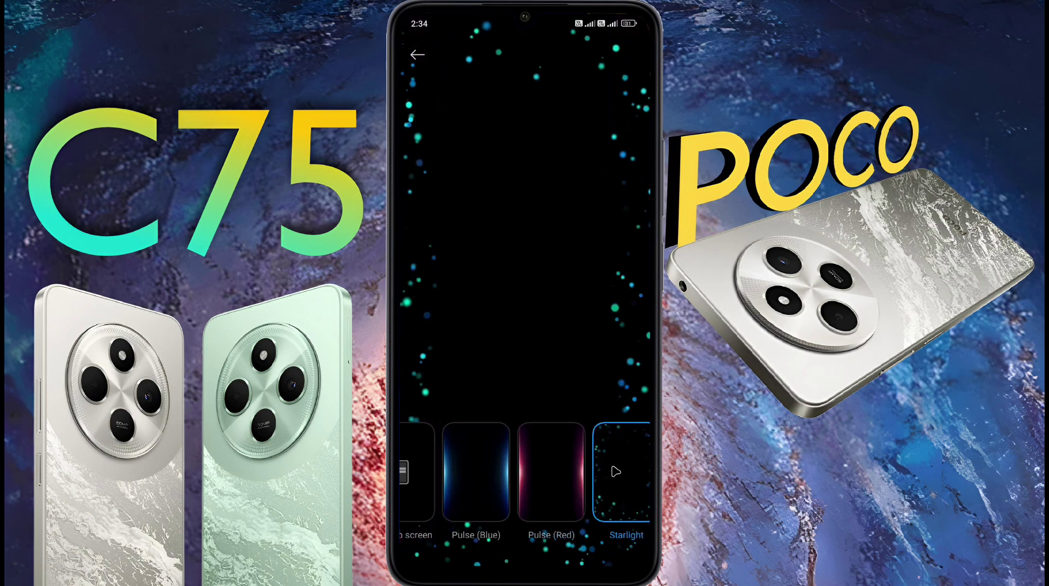
Apply the Pulse (Red) notification effect and test it with an incoming message on the lock screen.
click(529, 470)
middle_click(532, 460)
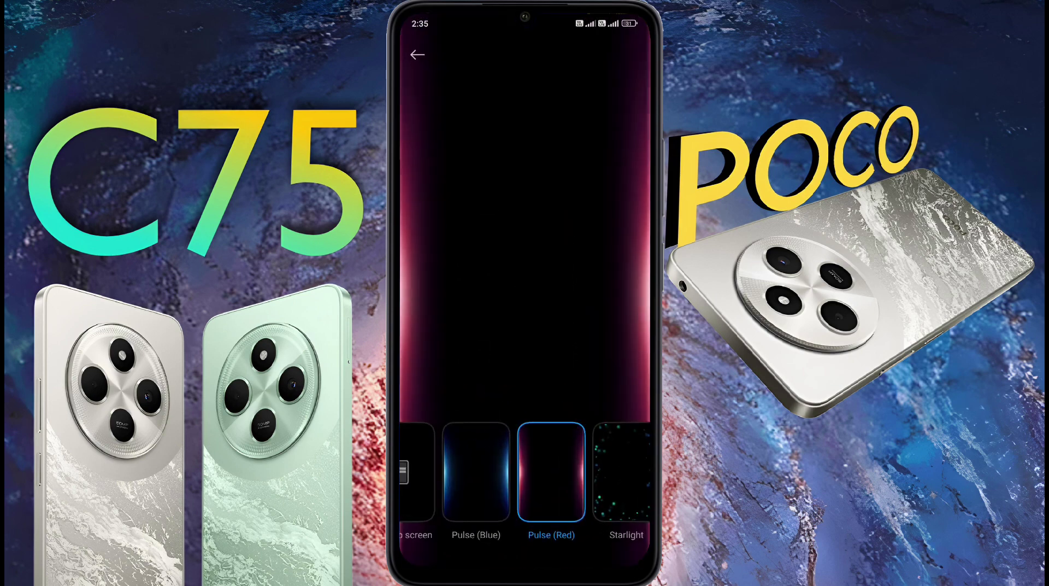
scroll(524, 472, left, 2)
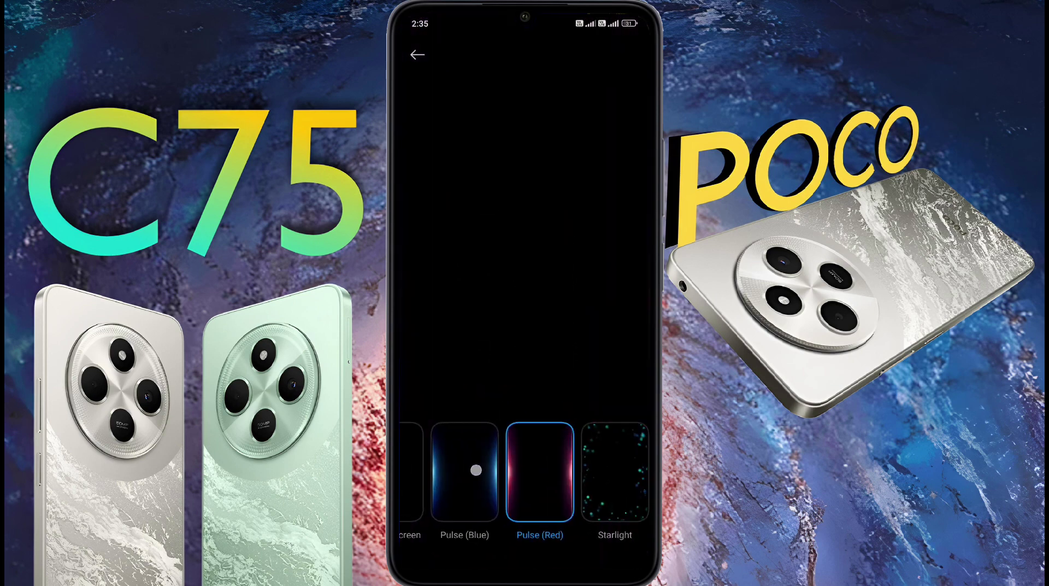
click(448, 471)
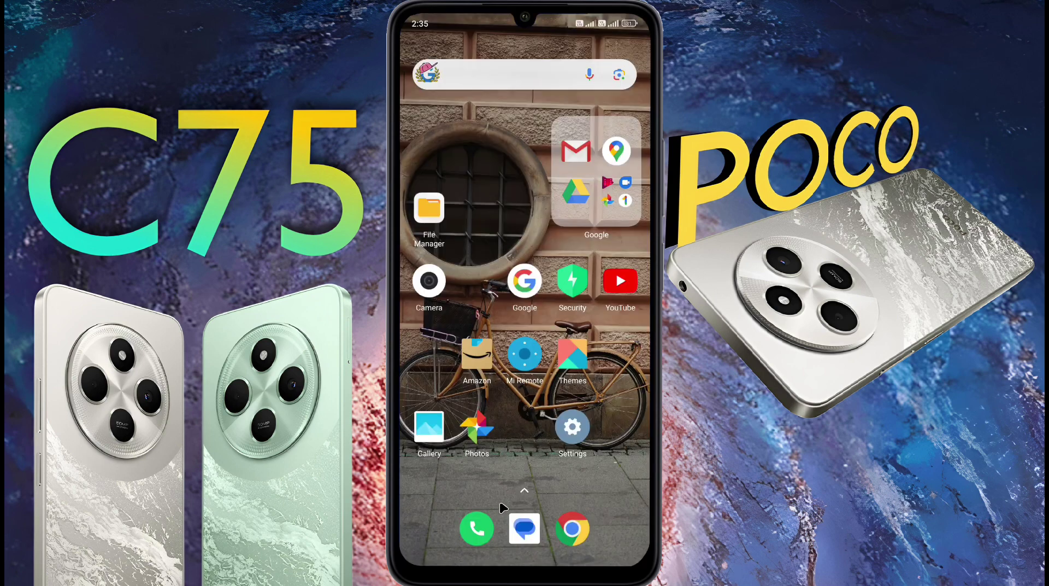
Open the Beam for notifications options among the Hearing features of the phone's Accessibility settings.
click(562, 425)
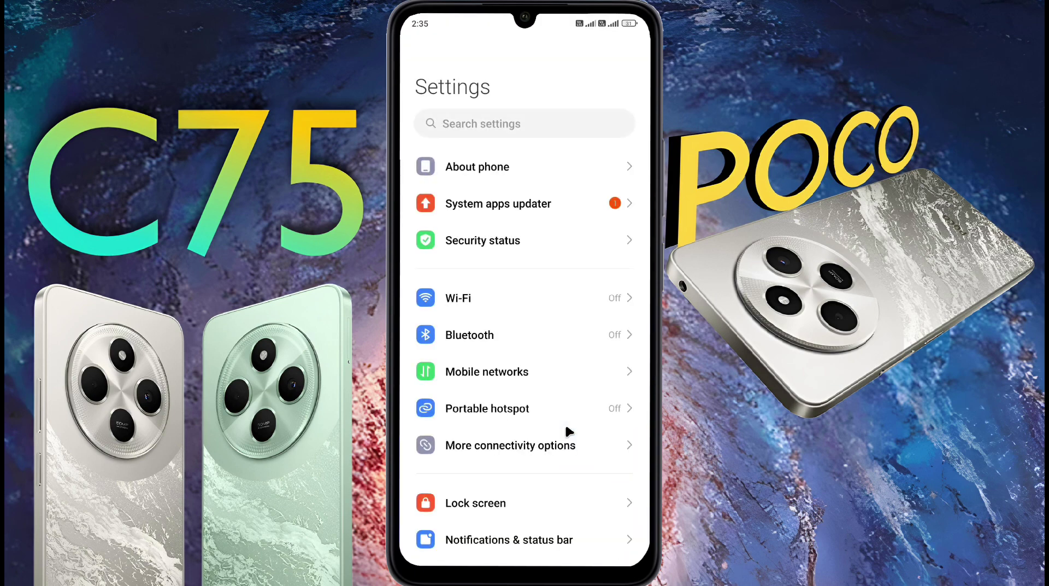
scroll(565, 422, down, 8)
scroll(471, 422, down, 4)
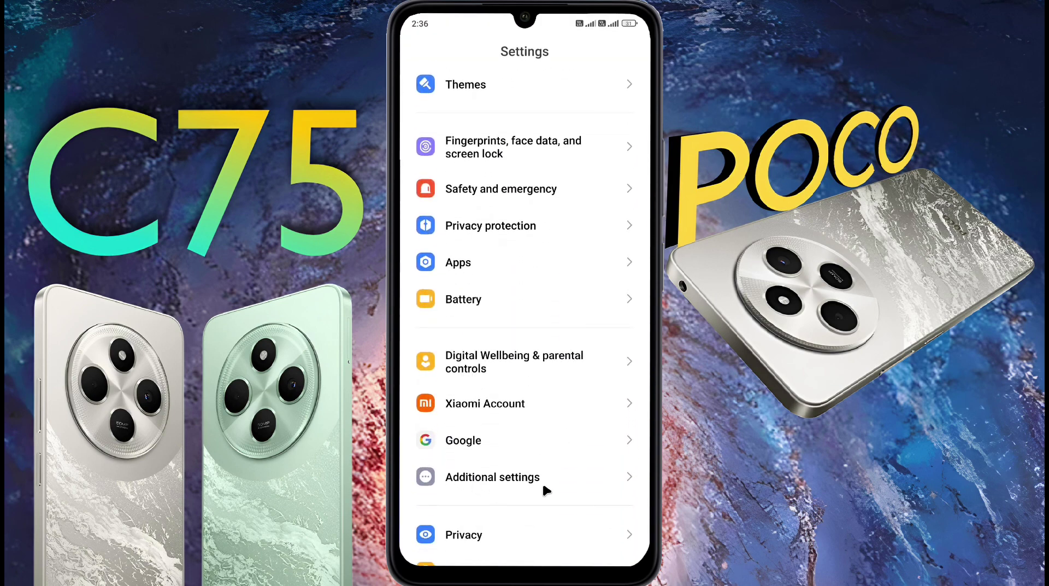
click(526, 478)
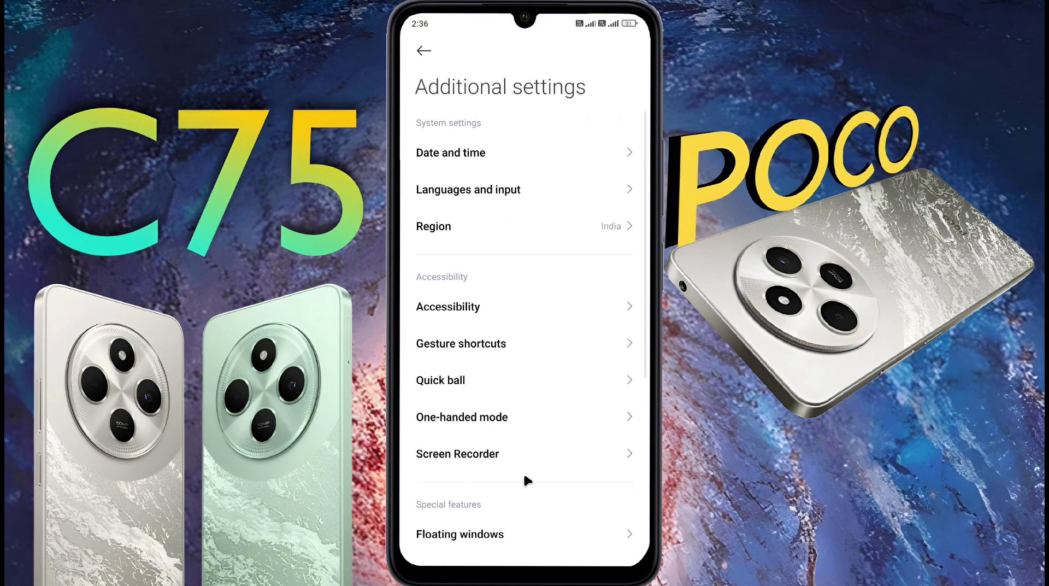
click(453, 307)
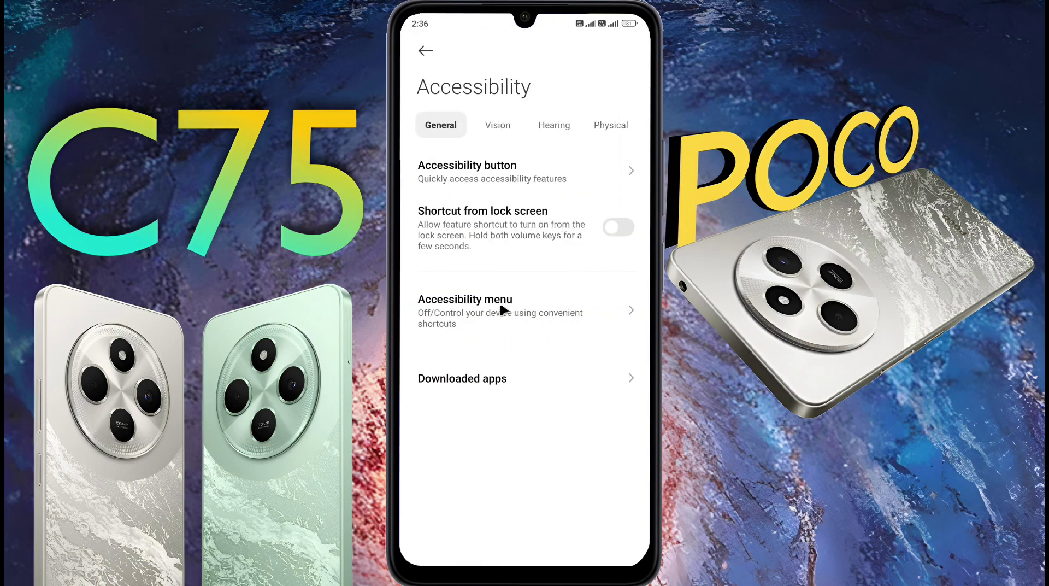
click(552, 127)
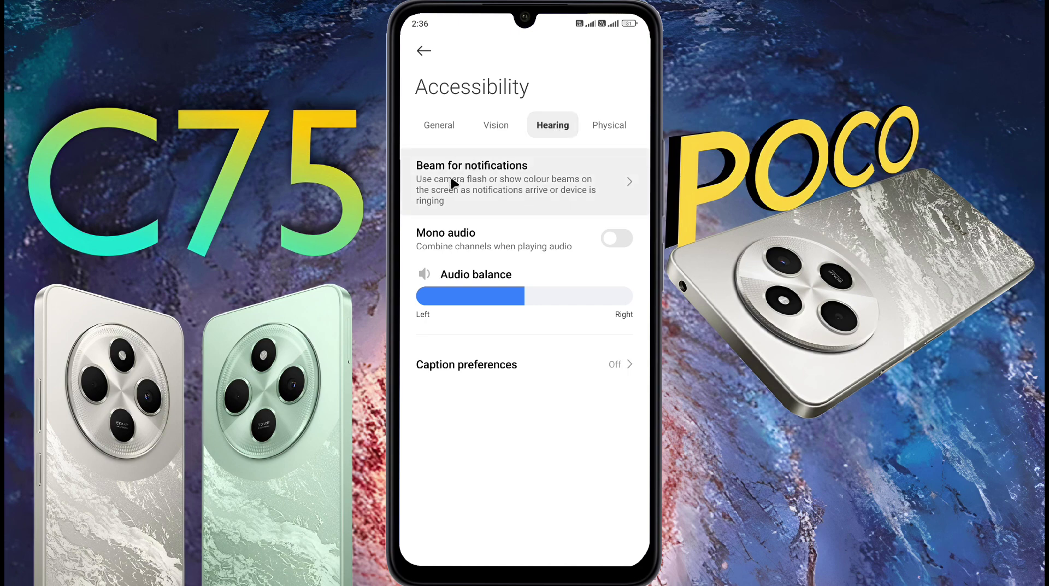
click(514, 177)
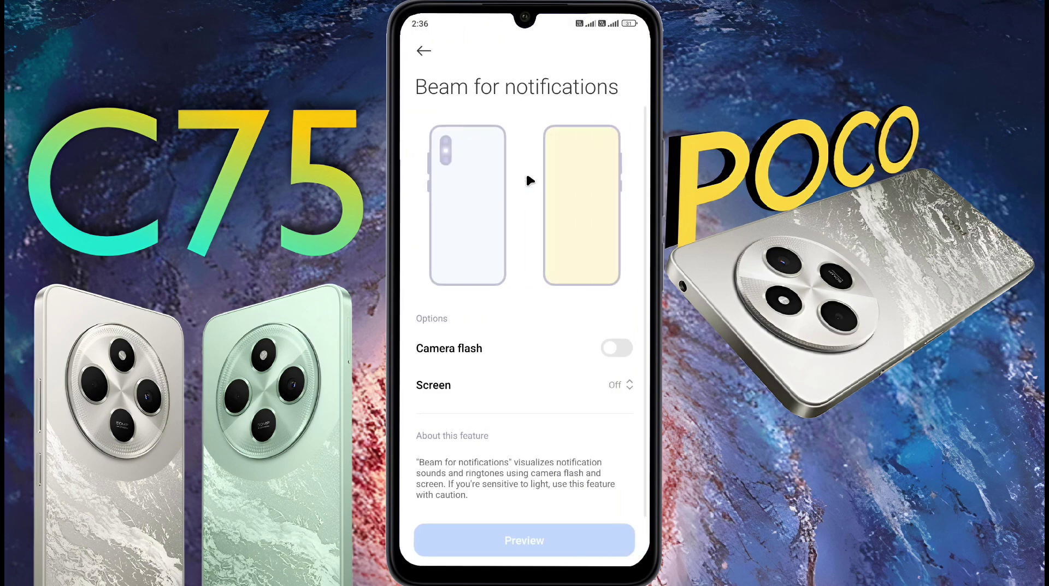
Set the notification beam's Screen colour to Yellow, preview it, and switch on Camera flash.
click(614, 348)
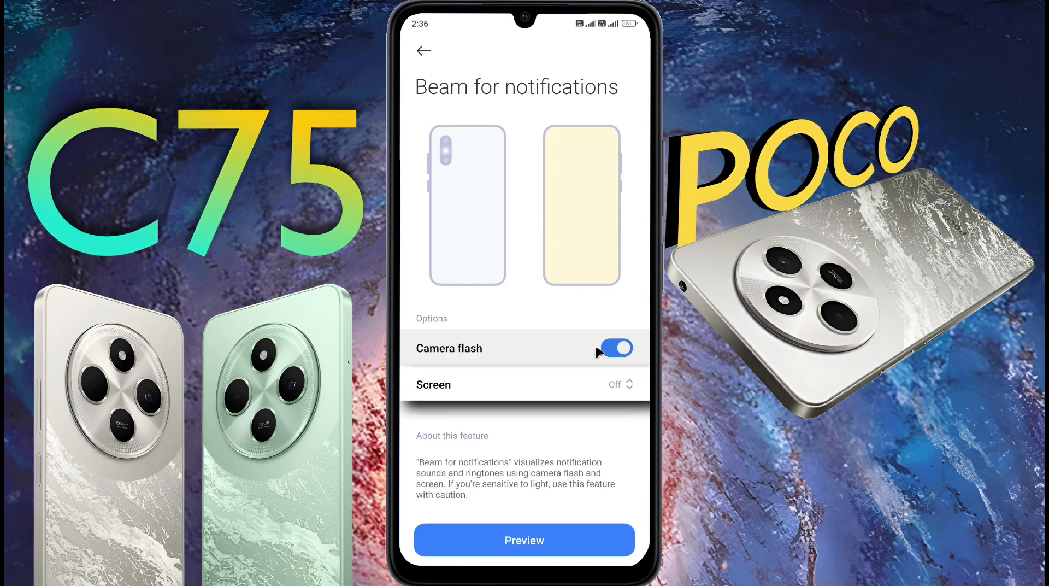
click(607, 348)
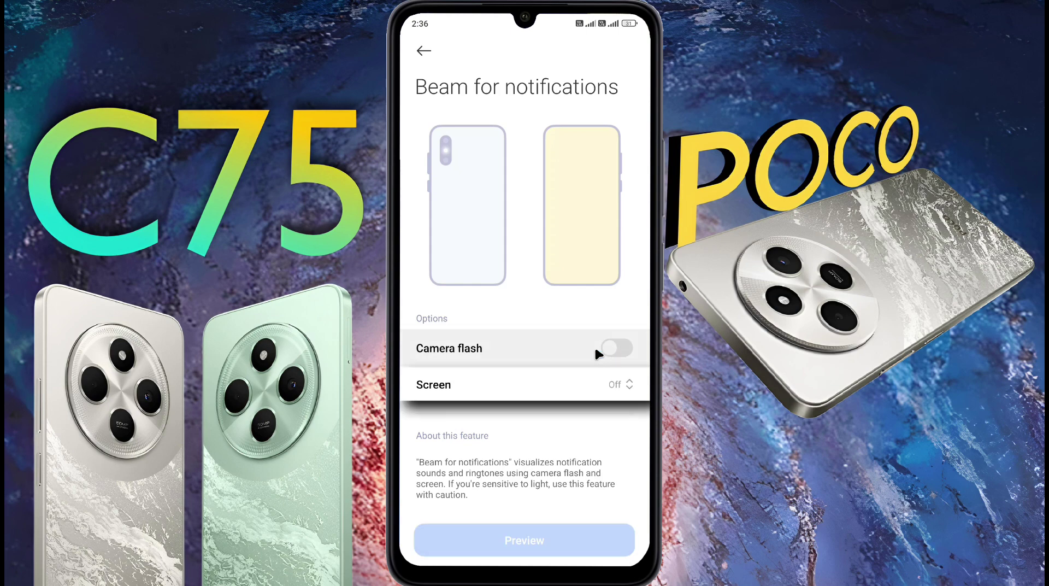
click(562, 382)
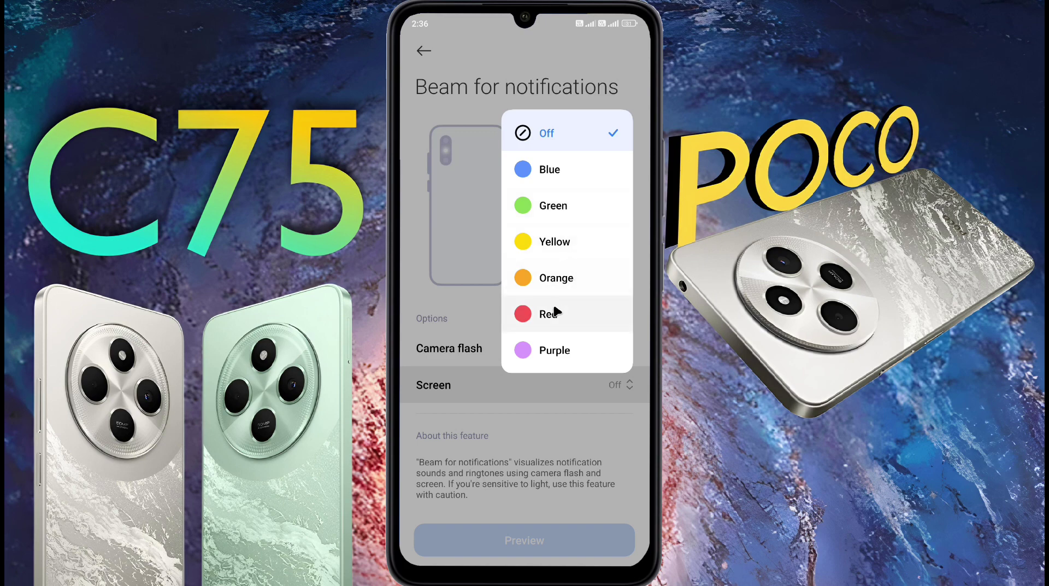
click(556, 248)
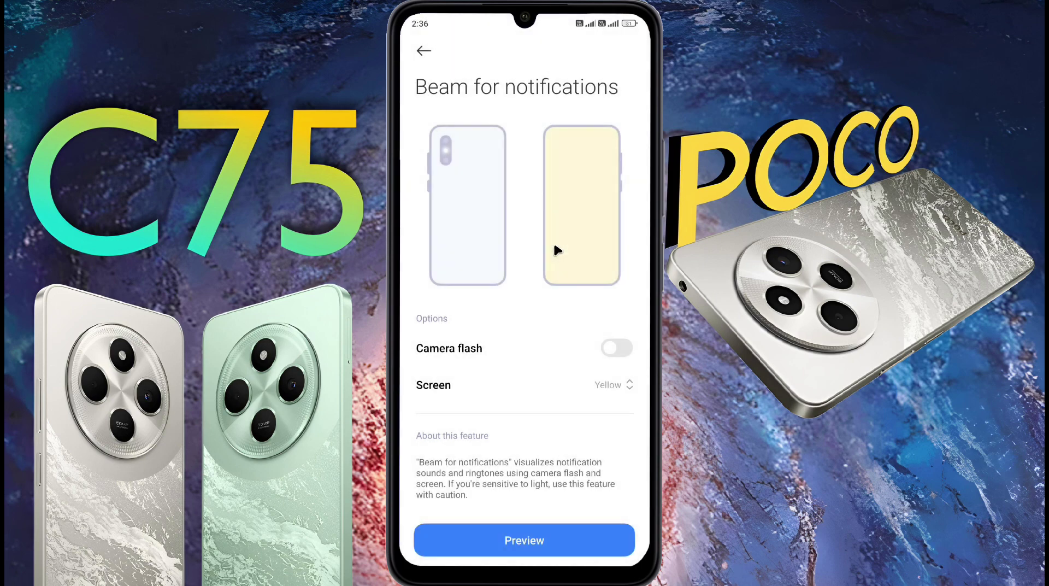
click(528, 536)
click(616, 347)
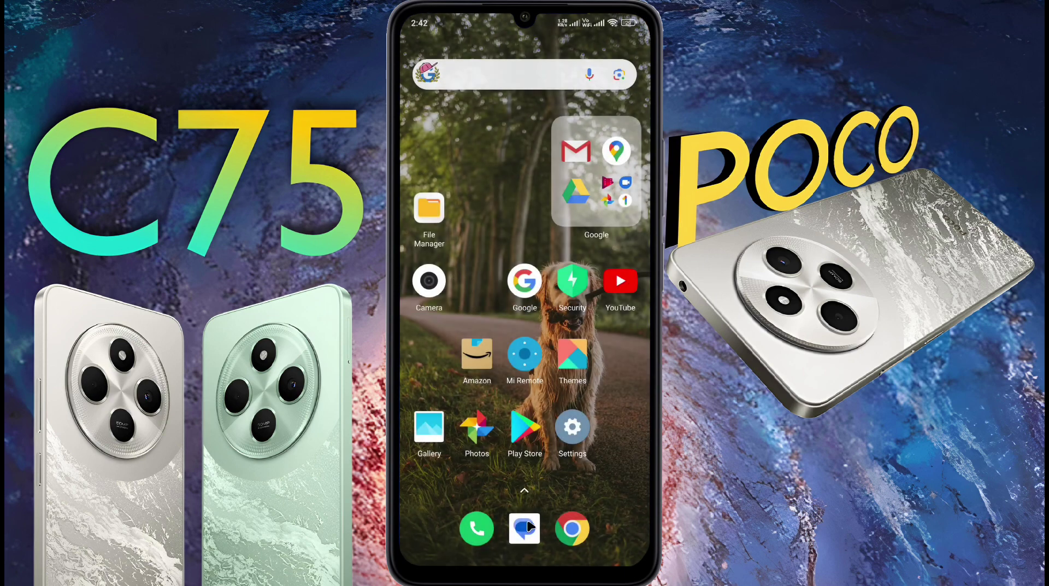
Install the Notification Light - aodNotify app from the Play Store and launch its initial setup.
click(523, 435)
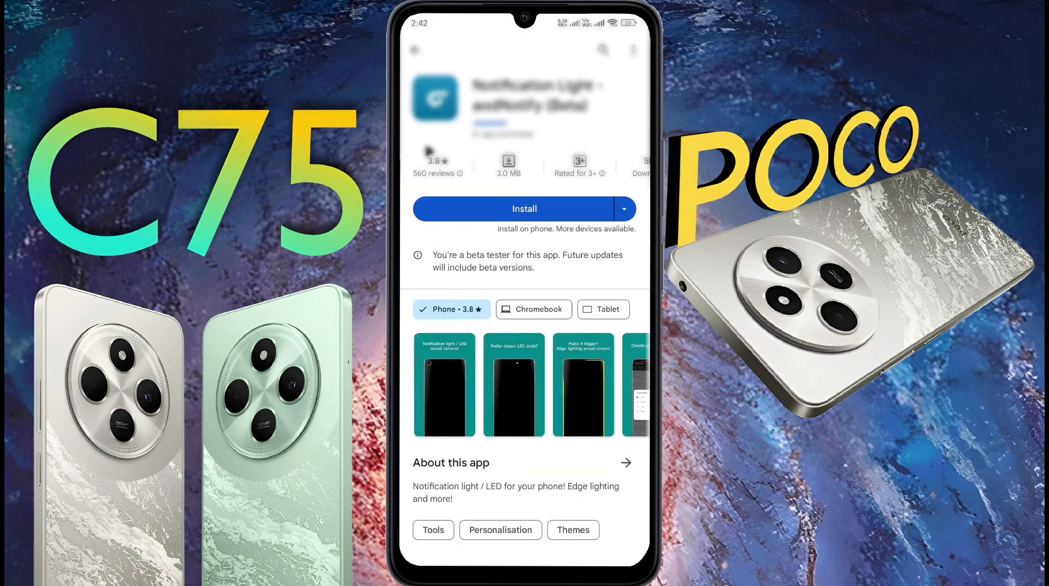
click(494, 211)
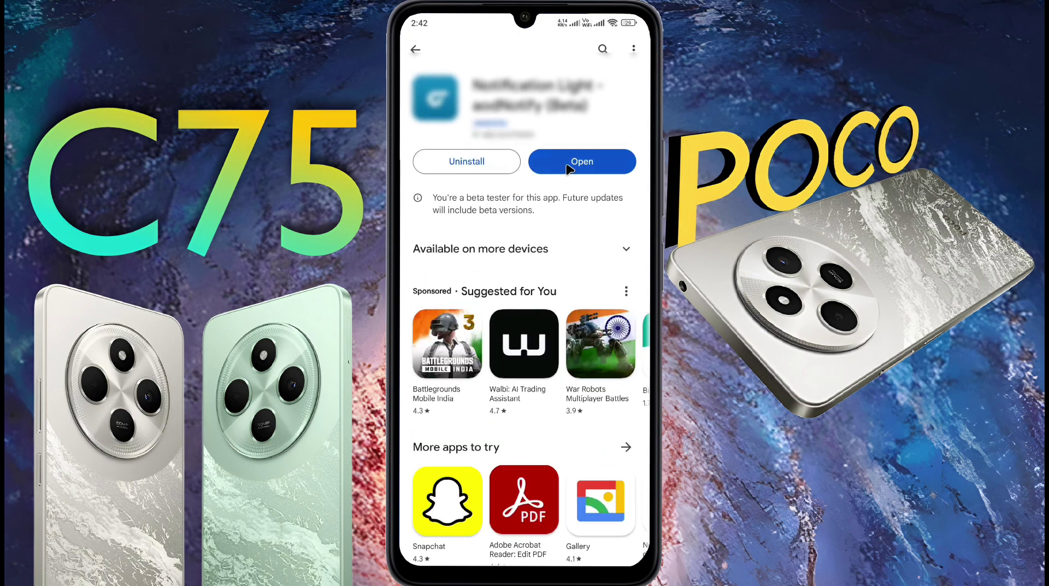
click(567, 169)
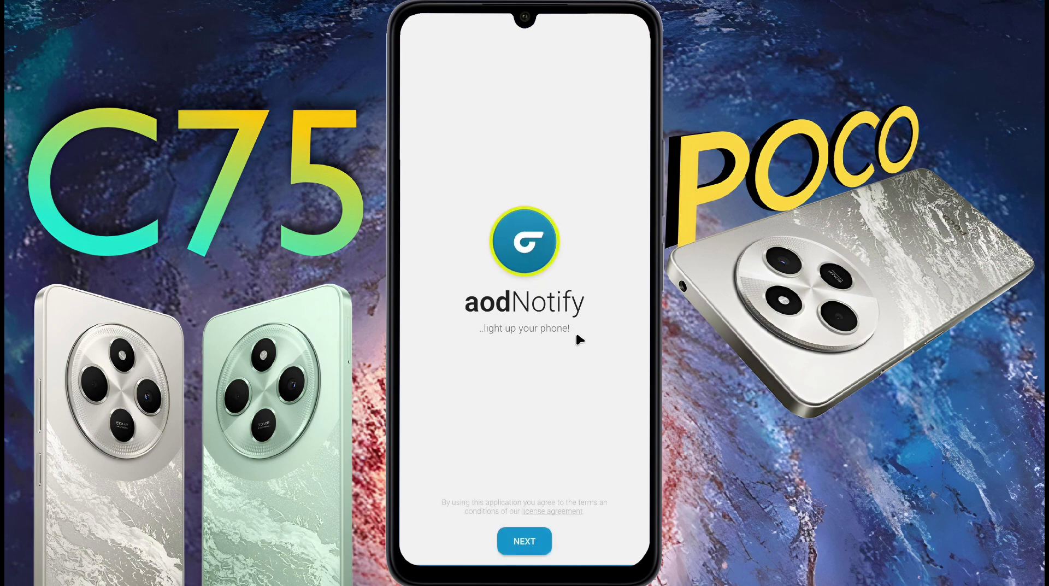
click(530, 542)
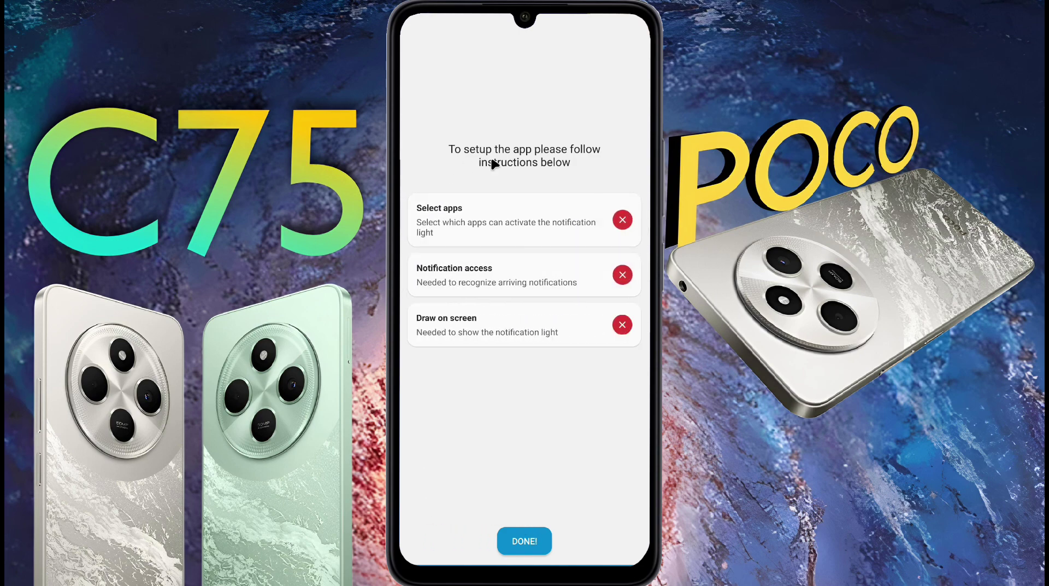
Allow Facebook, Instagram, Messages, Messaging and WhatsApp to activate the aodNotify notification light.
click(511, 230)
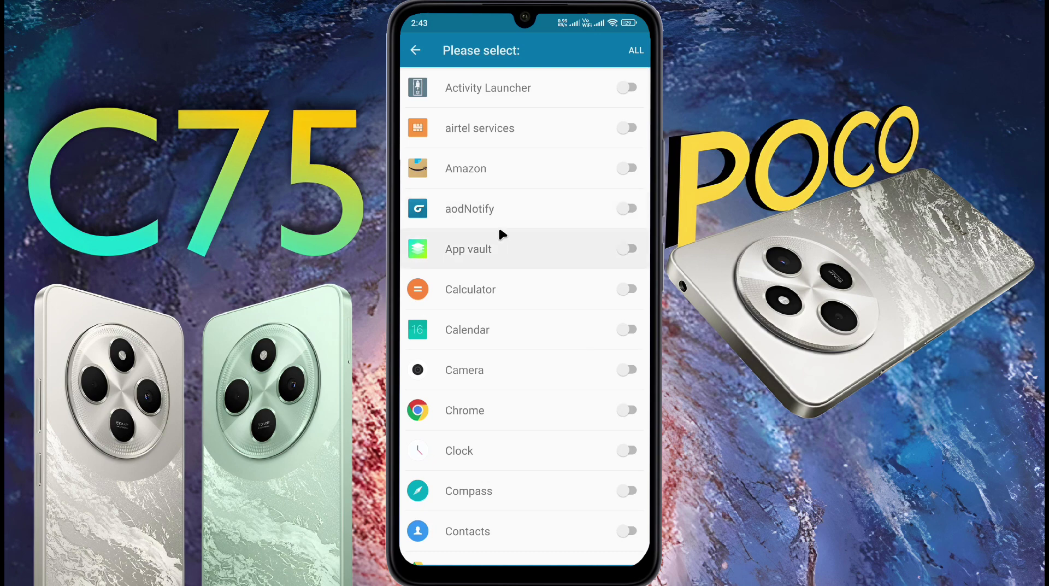
scroll(499, 230, down, 5)
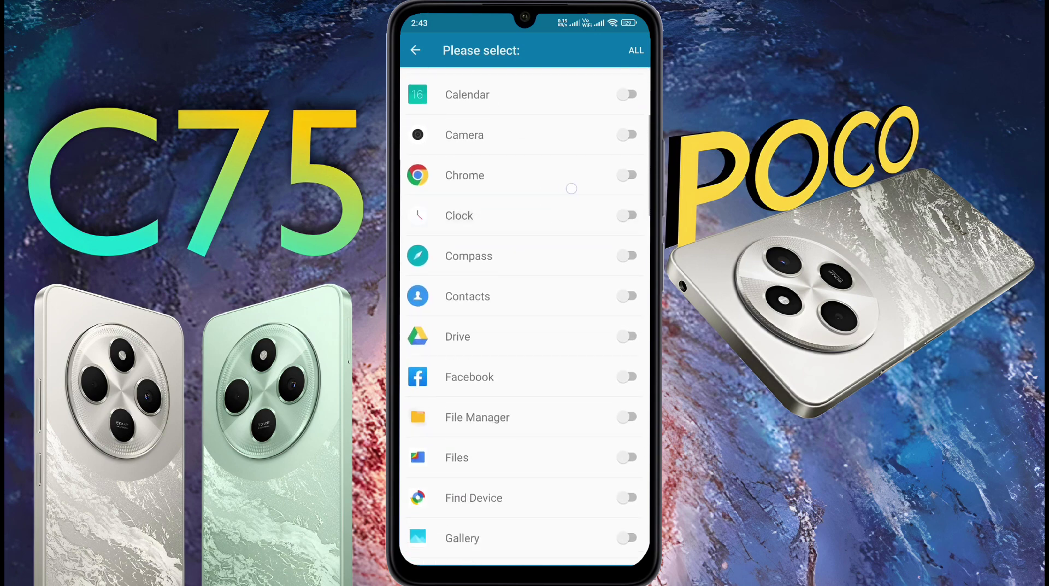
click(631, 362)
scroll(519, 383, down, 10)
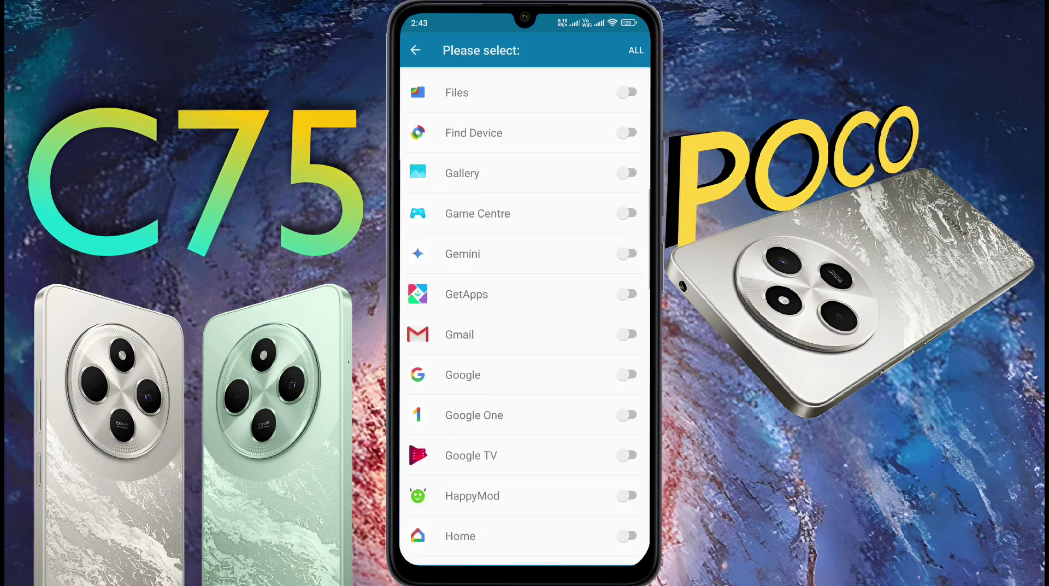
click(629, 256)
scroll(579, 309, down, 3)
click(631, 185)
click(634, 221)
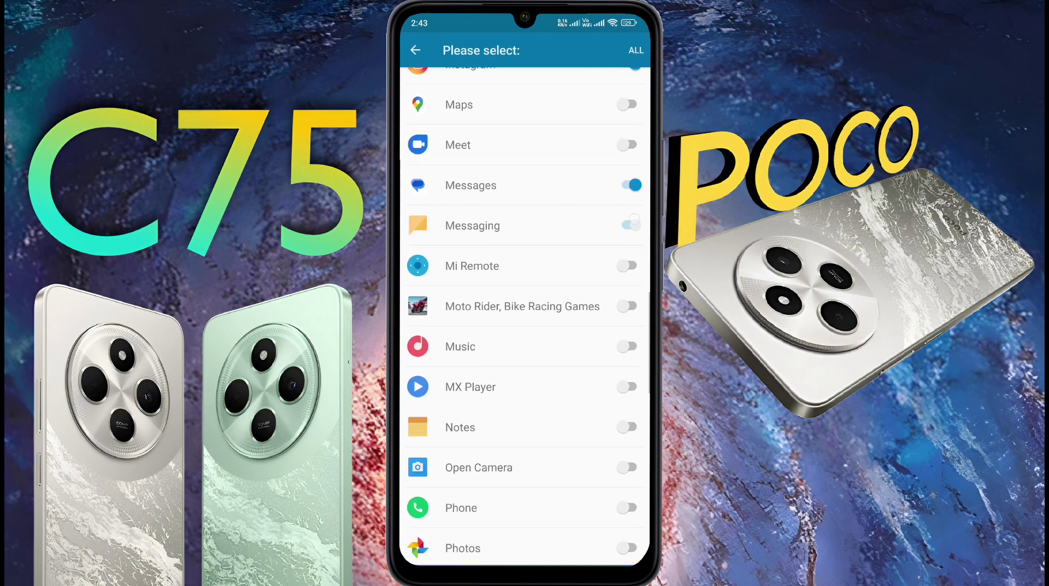
scroll(528, 408, down, 10)
click(631, 464)
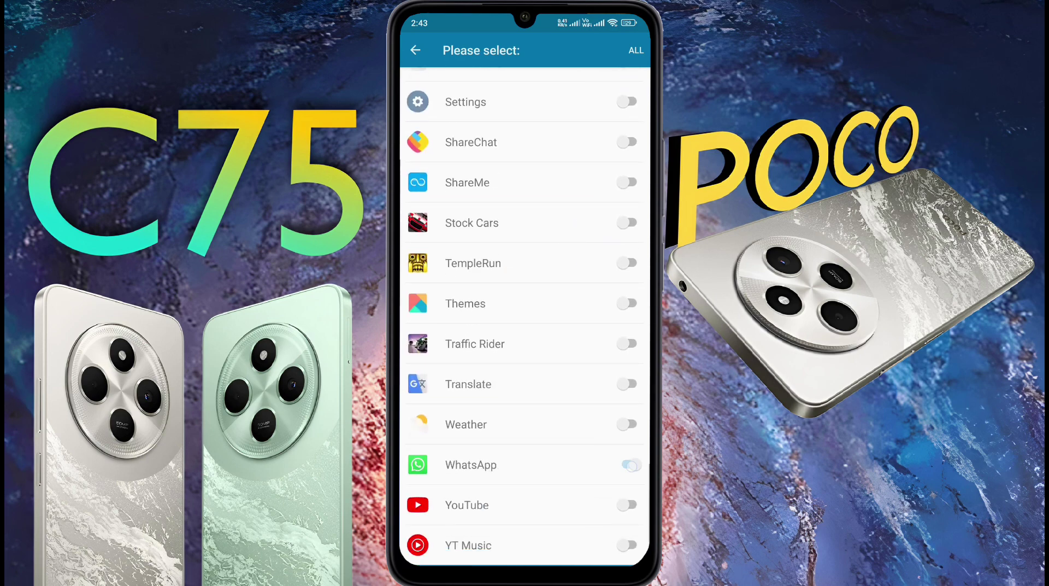
scroll(525, 306, up, 9)
click(415, 49)
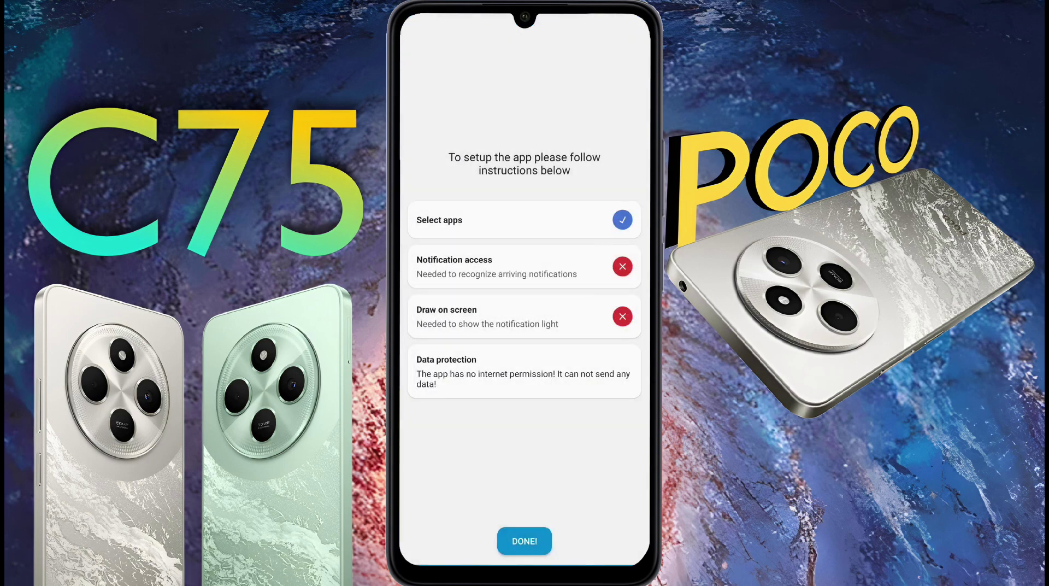
Grant aodNotify access to notifications and accept the sensitive-permission risk notice.
click(619, 267)
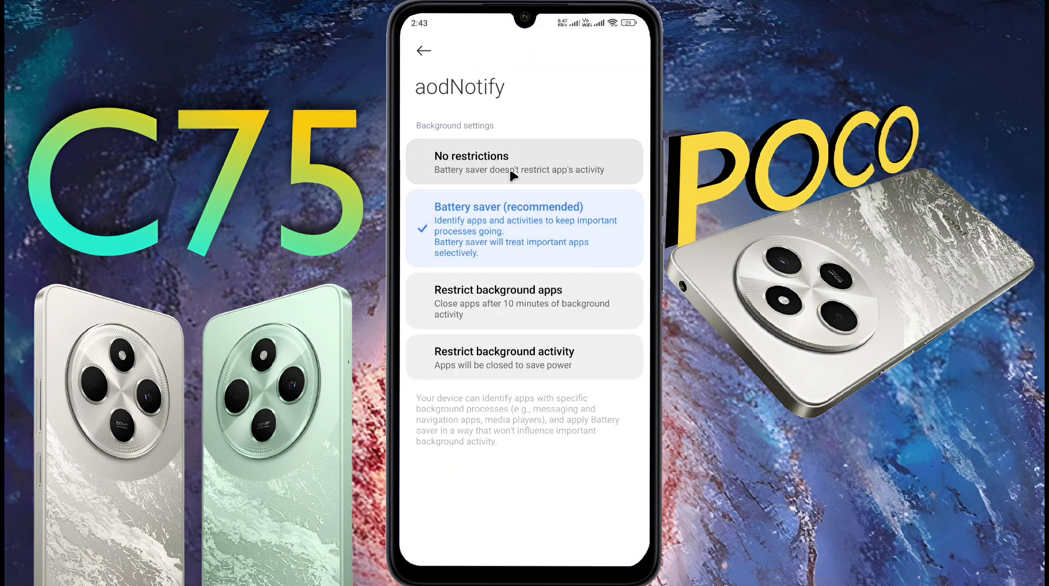
key(Escape)
click(491, 268)
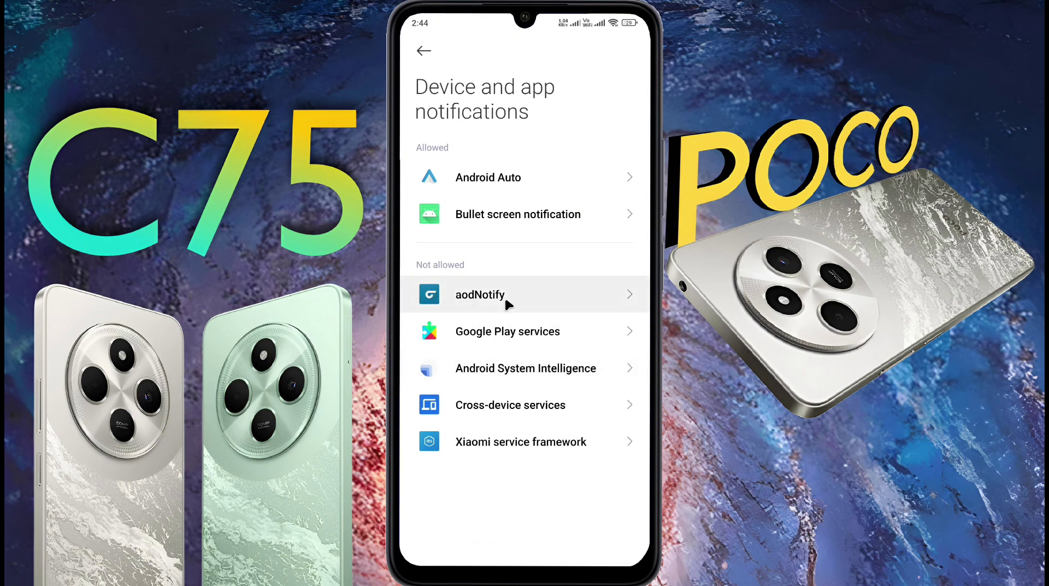
click(505, 295)
click(617, 244)
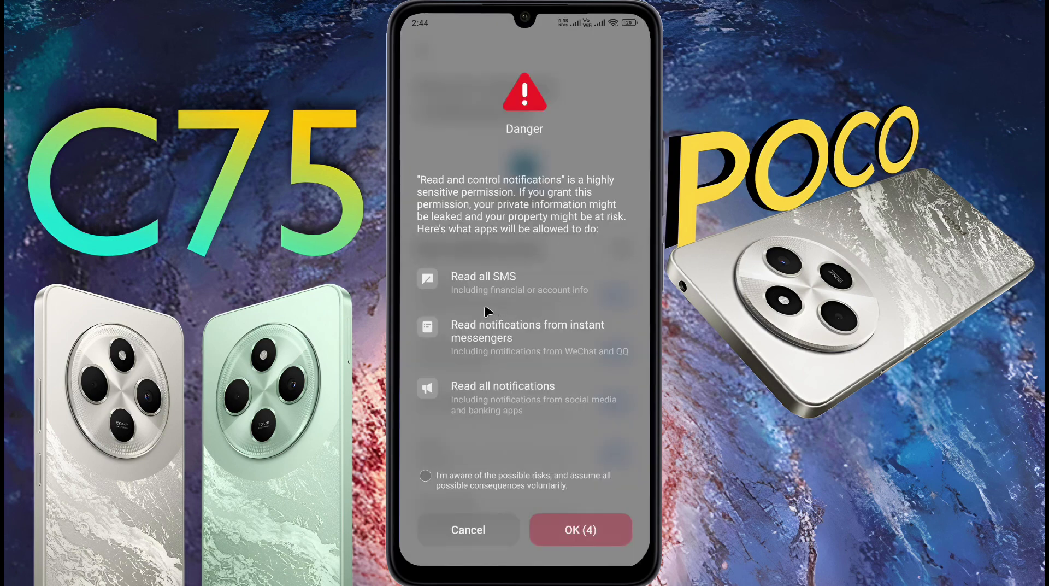
click(425, 475)
click(566, 540)
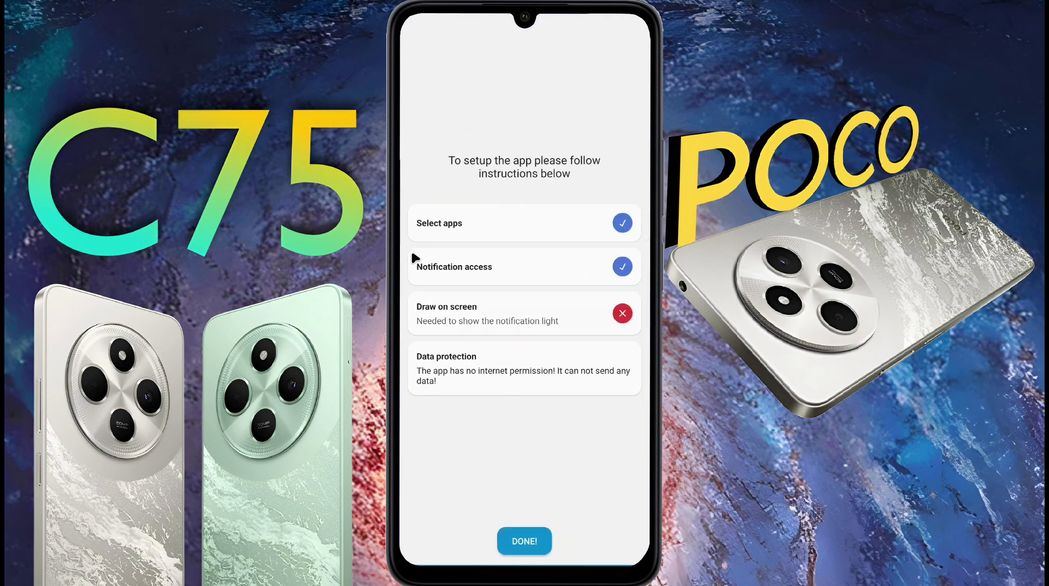
Grant aodNotify the draw-on-screen permission through its accessibility service, accept the risk notice, and finish the app setup.
click(454, 300)
click(616, 334)
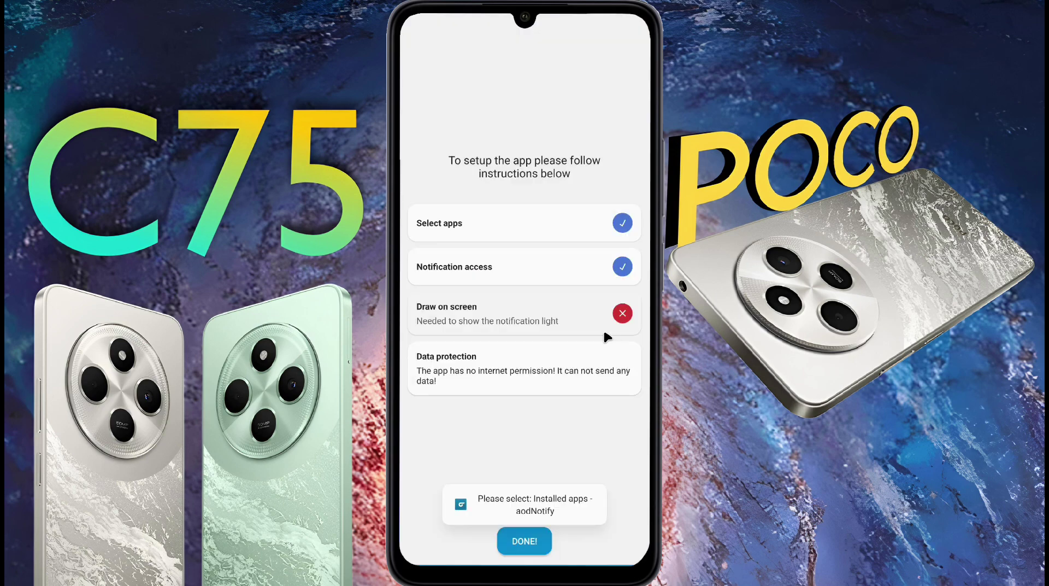
click(480, 377)
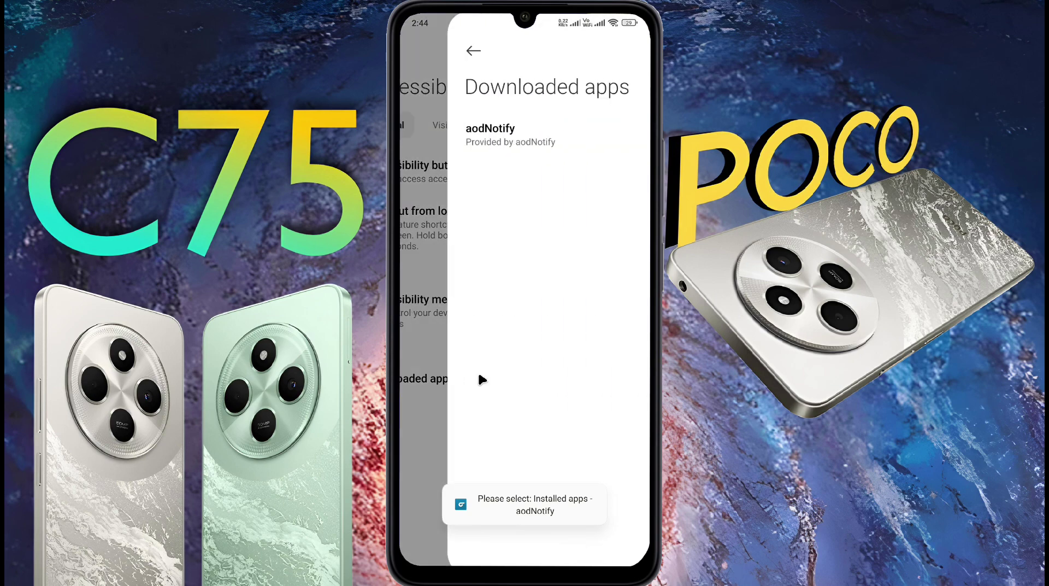
click(499, 137)
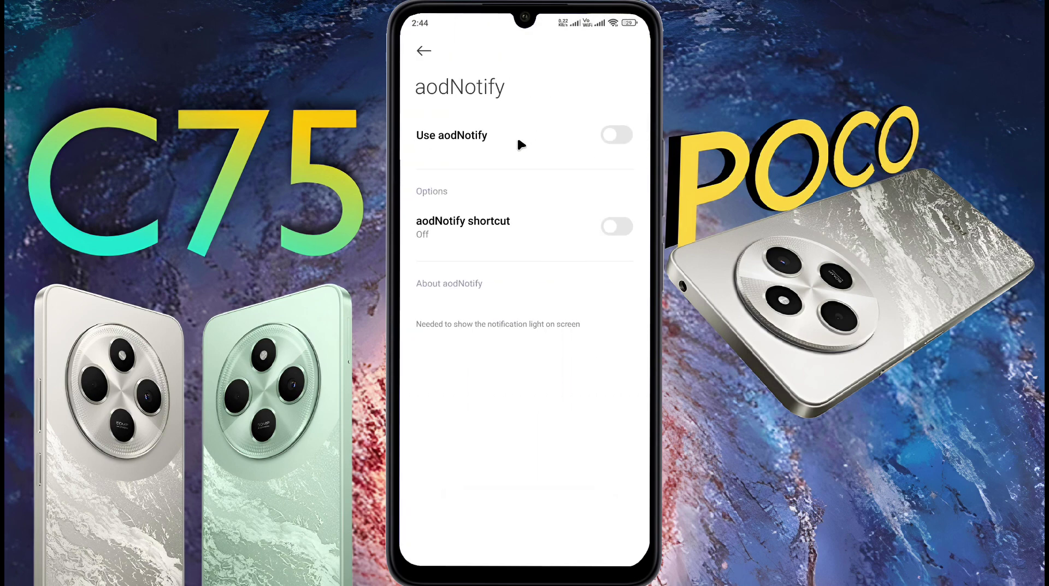
click(558, 138)
click(425, 476)
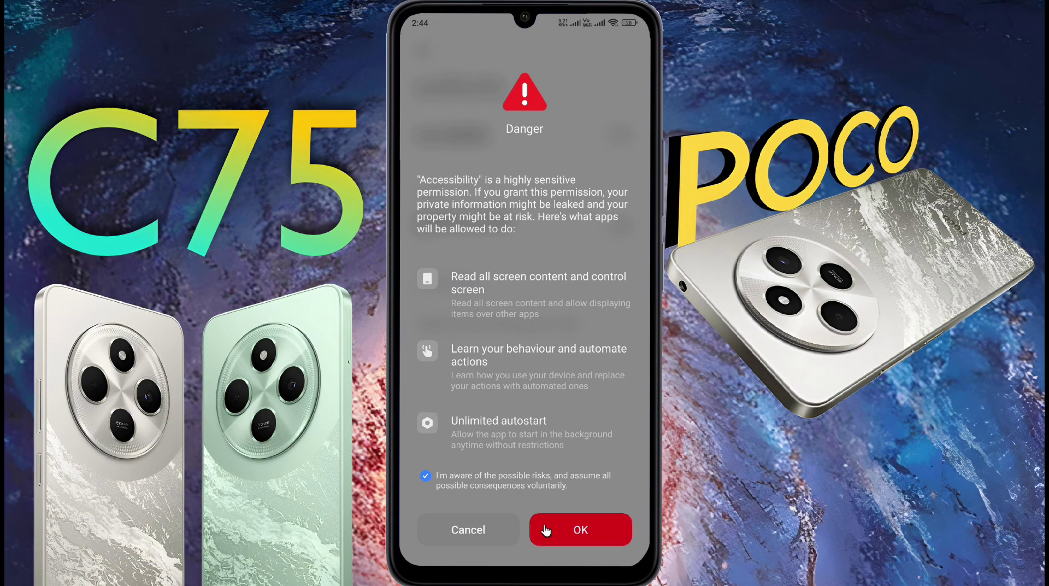
click(573, 546)
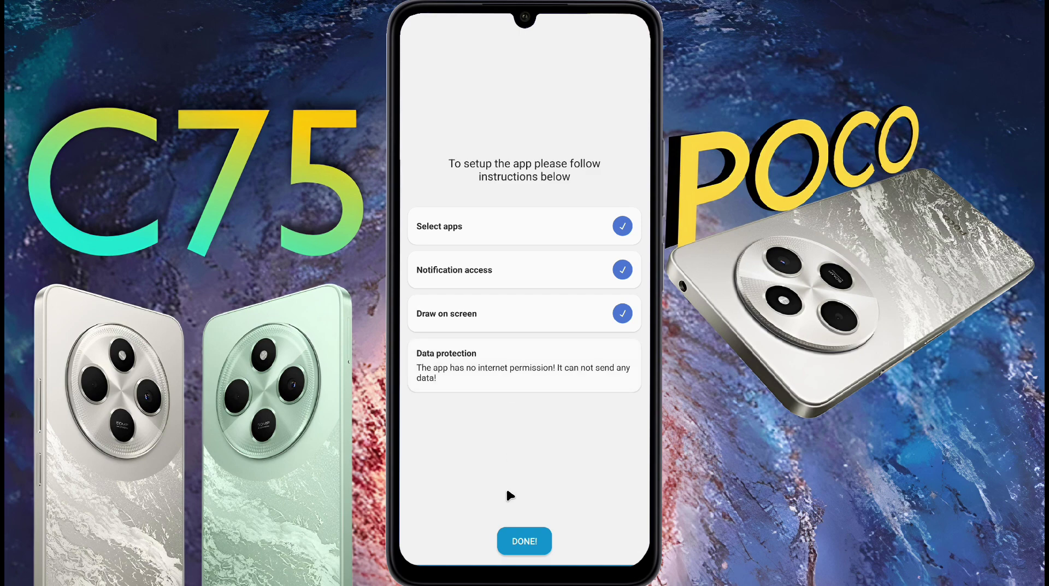
click(540, 547)
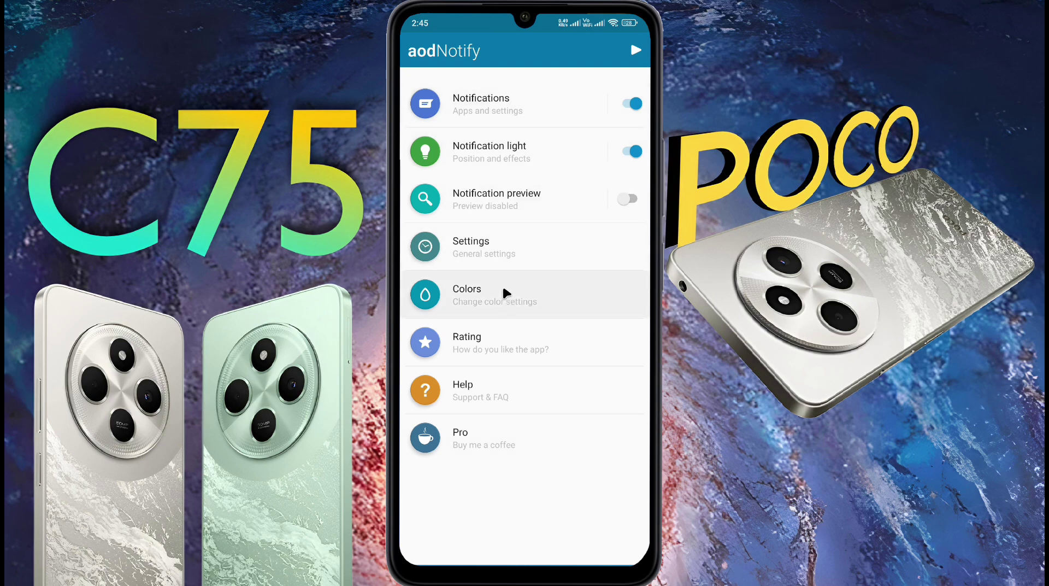
Review aodNotify's notification settings, including the allowed apps and the Phone unlocked option, and the notification light's Style options.
click(471, 100)
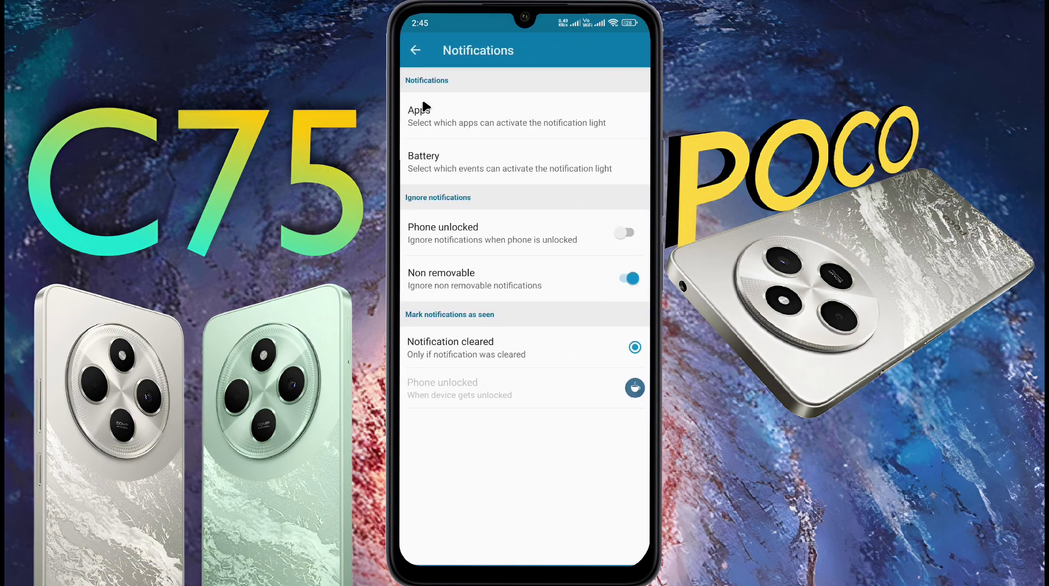
click(454, 115)
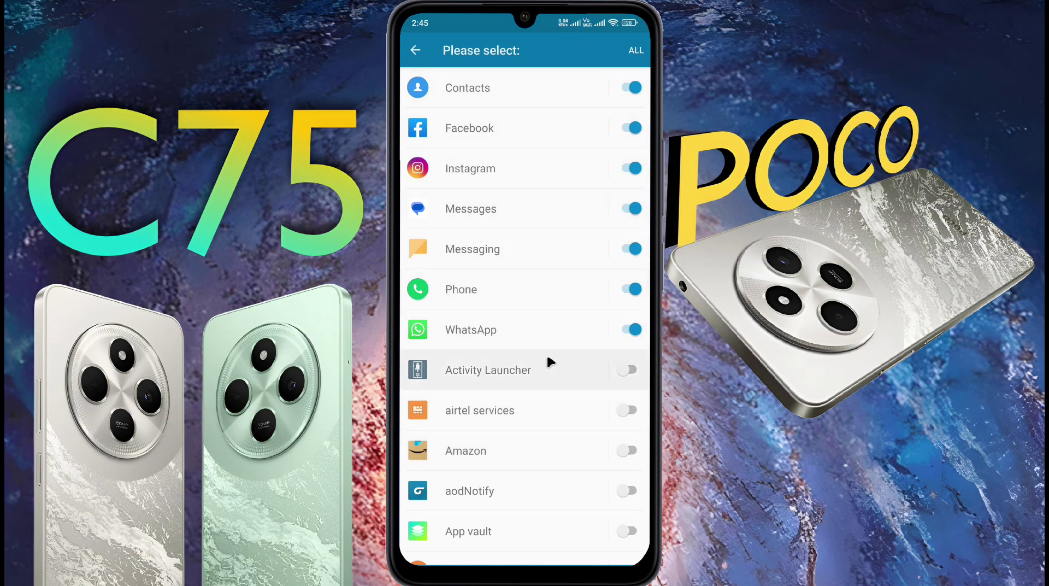
click(416, 50)
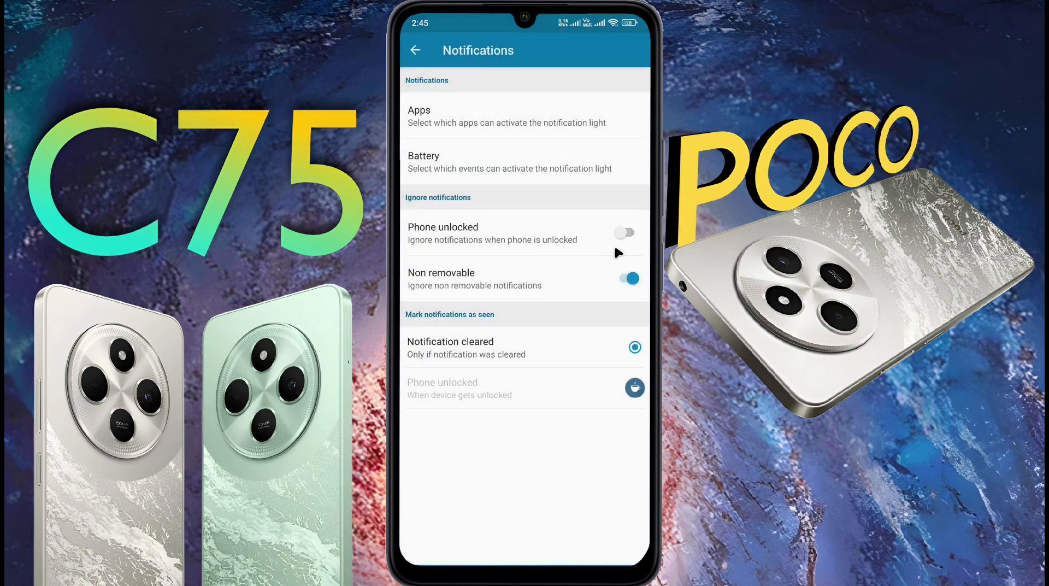
click(623, 232)
key(Escape)
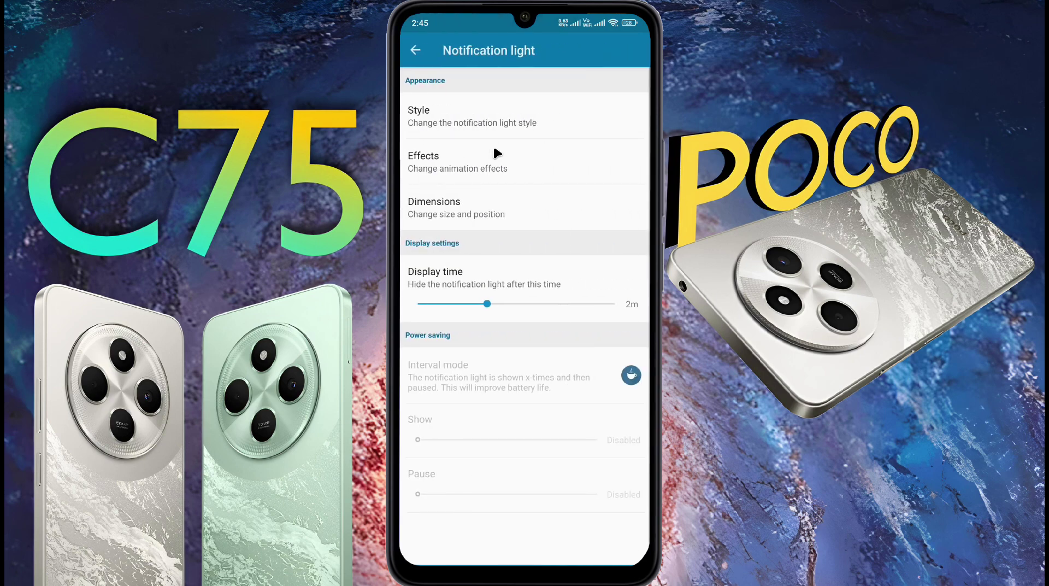
click(483, 117)
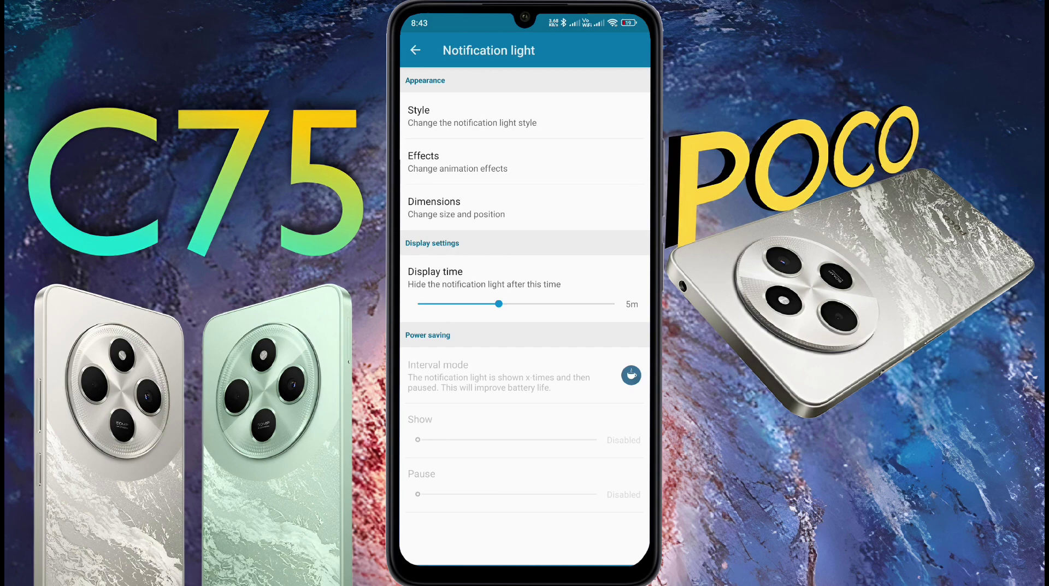
Browse the notification light's animation effects, try Gravity, and choose Pulse.
click(548, 161)
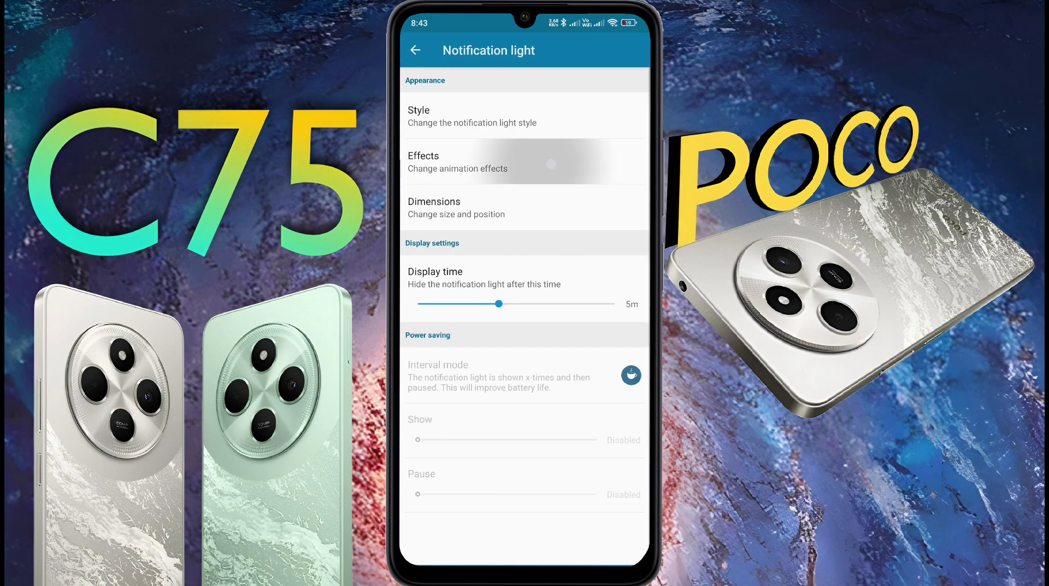
drag(564, 386, 566, 224)
drag(579, 339, 582, 241)
drag(569, 174, 570, 306)
drag(575, 202, 577, 311)
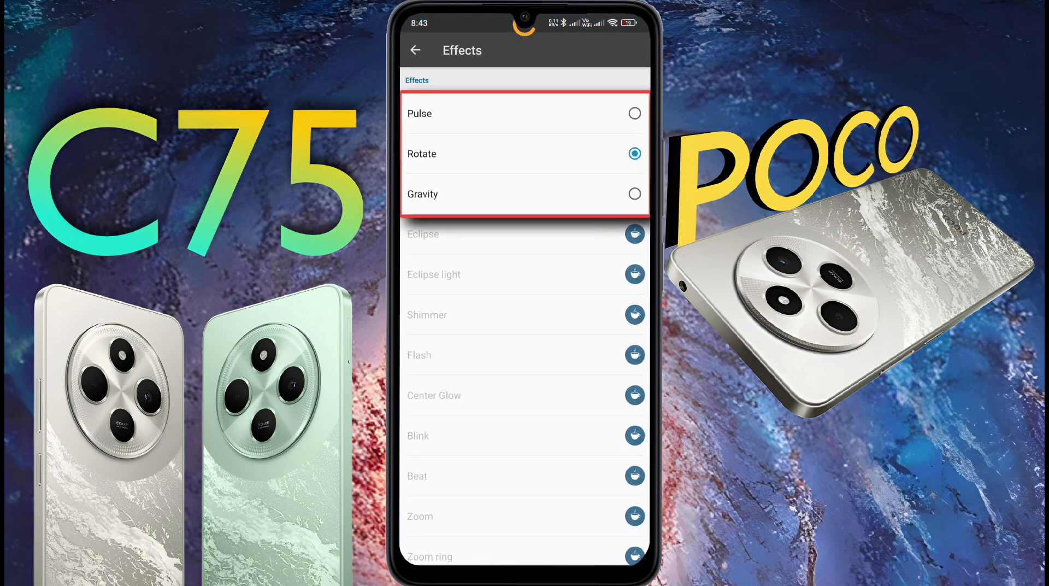
click(580, 114)
click(567, 199)
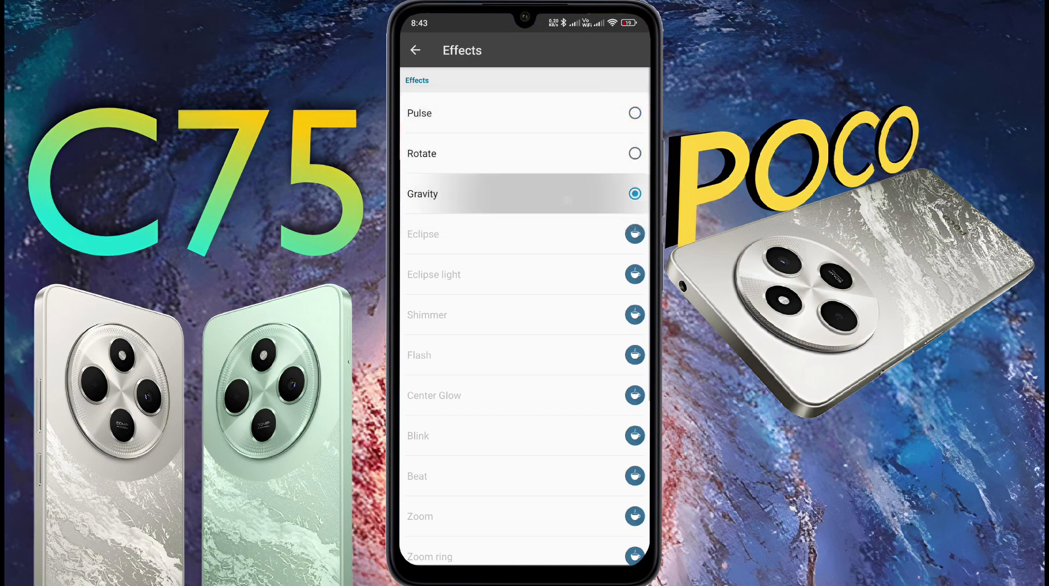
click(568, 113)
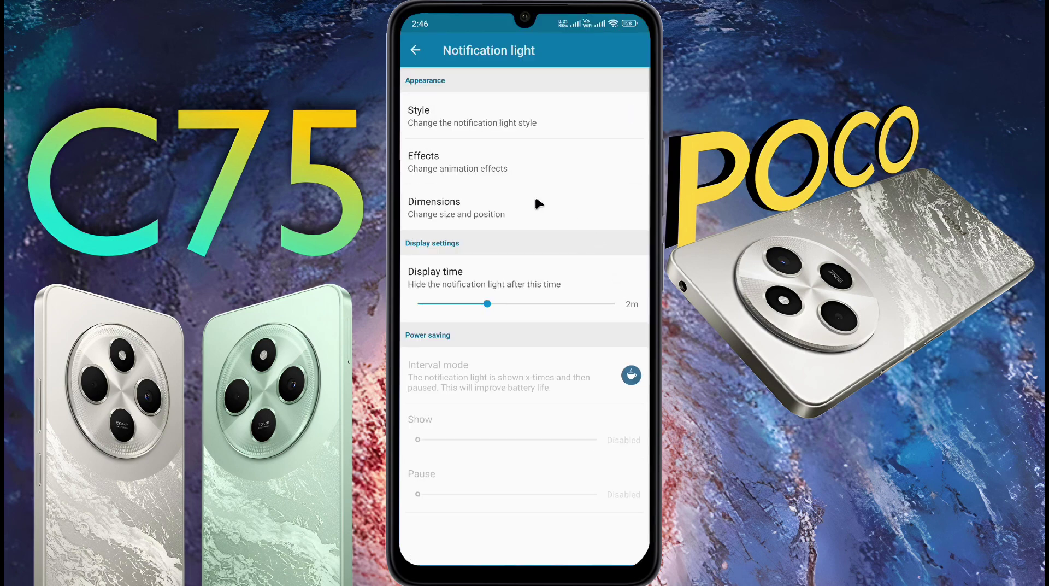
Set the camera-edge light's Thickness to 70% and fine-tune its Offset position X.
click(537, 202)
drag(484, 134, 541, 136)
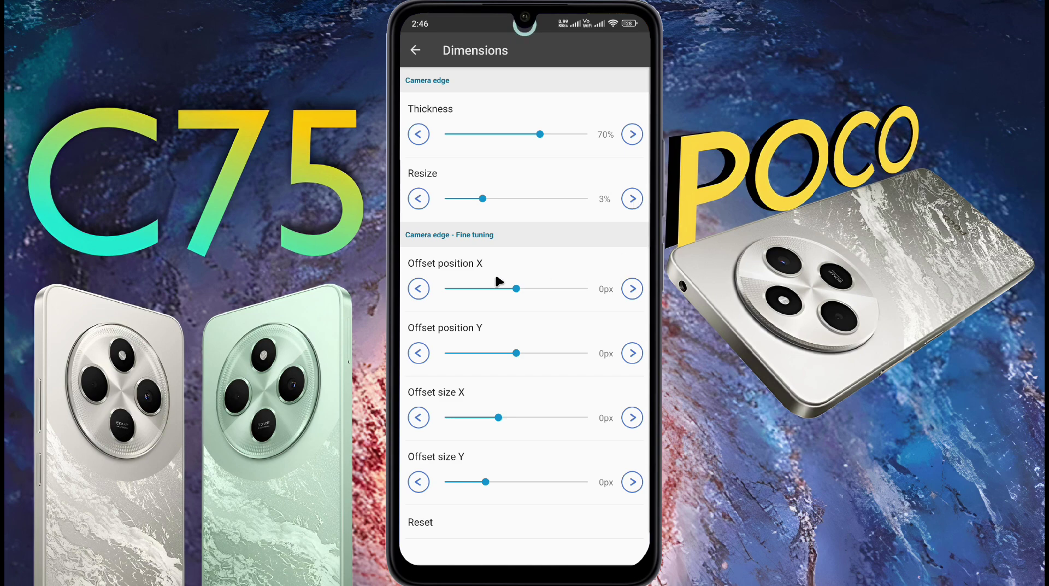
mouse_move(508, 290)
mouse_down()
mouse_move(538, 289)
mouse_move(515, 289)
mouse_up()
click(633, 290)
drag(401, 307, 465, 307)
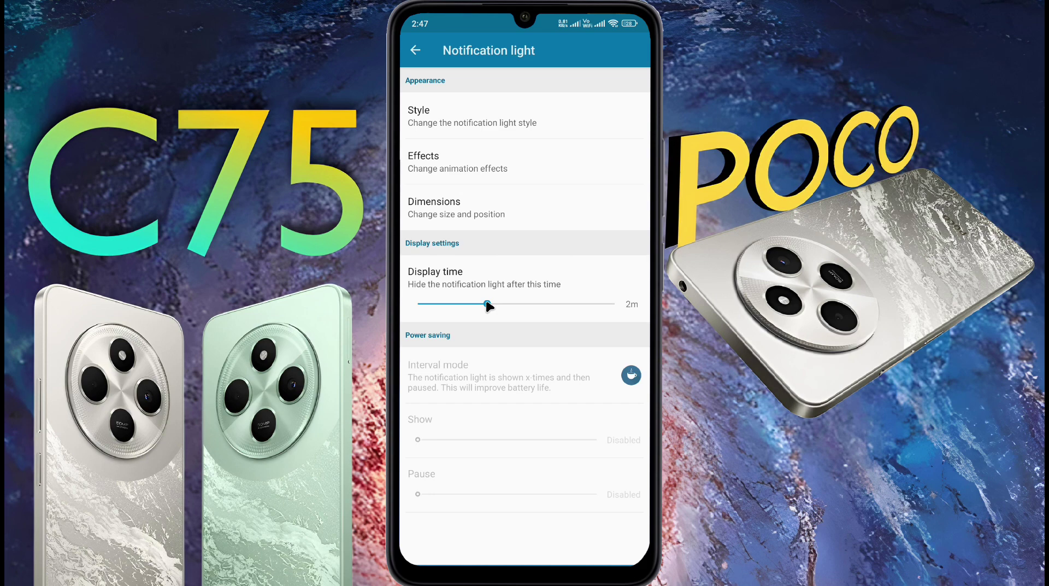
Try to lengthen the notification light's Display time and return to aodNotify's main settings.
drag(487, 304, 520, 310)
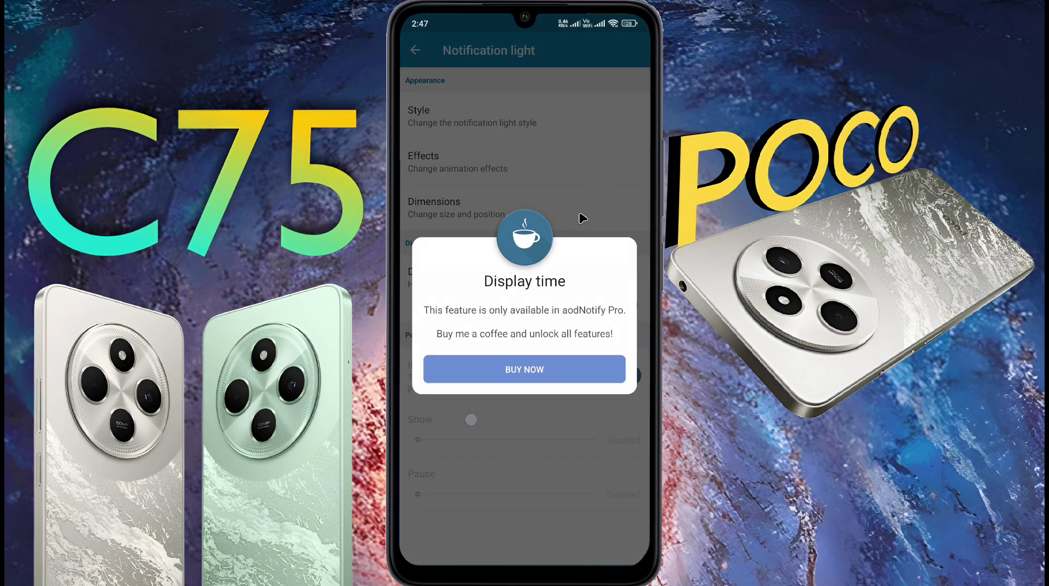
click(579, 212)
drag(401, 314, 474, 315)
Try to assign a custom notification light color to the Messaging app.
click(463, 290)
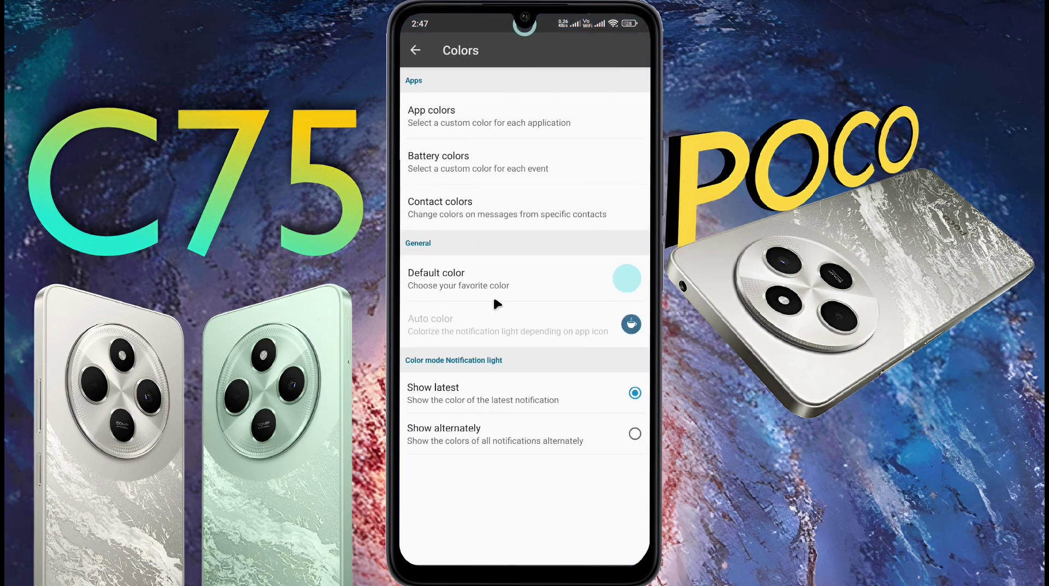
click(503, 125)
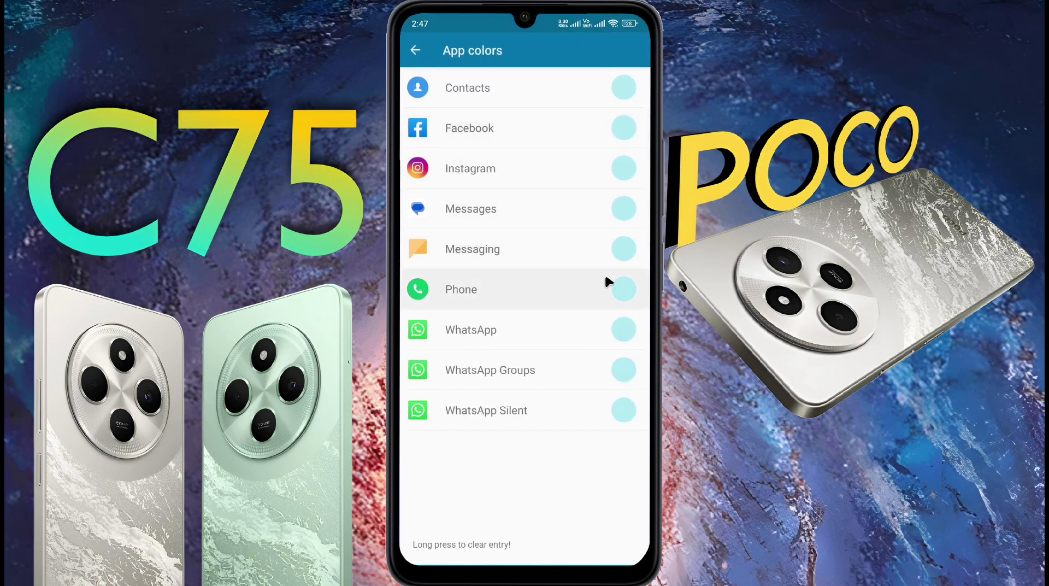
click(623, 251)
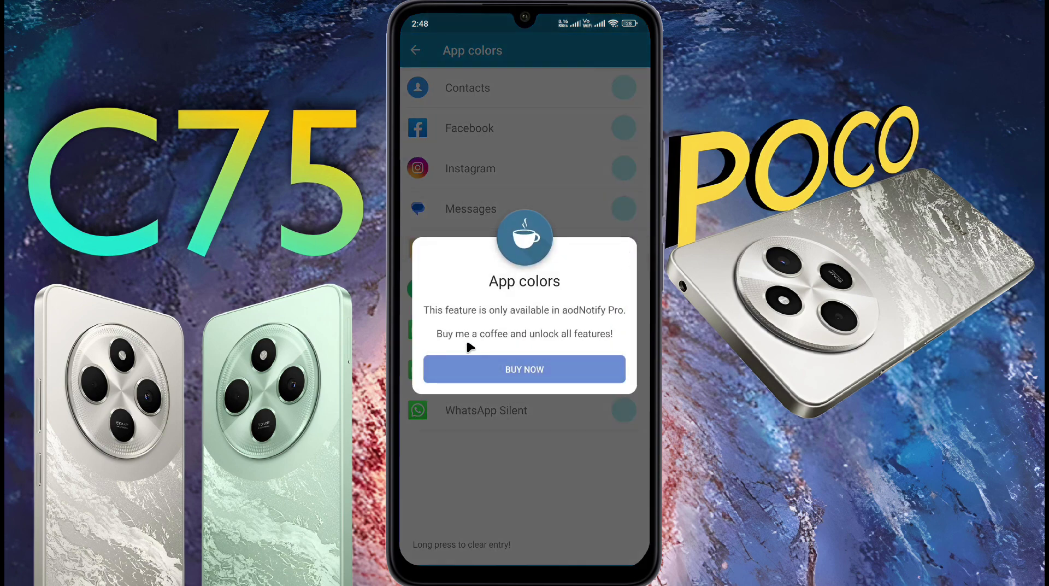
drag(402, 294, 472, 309)
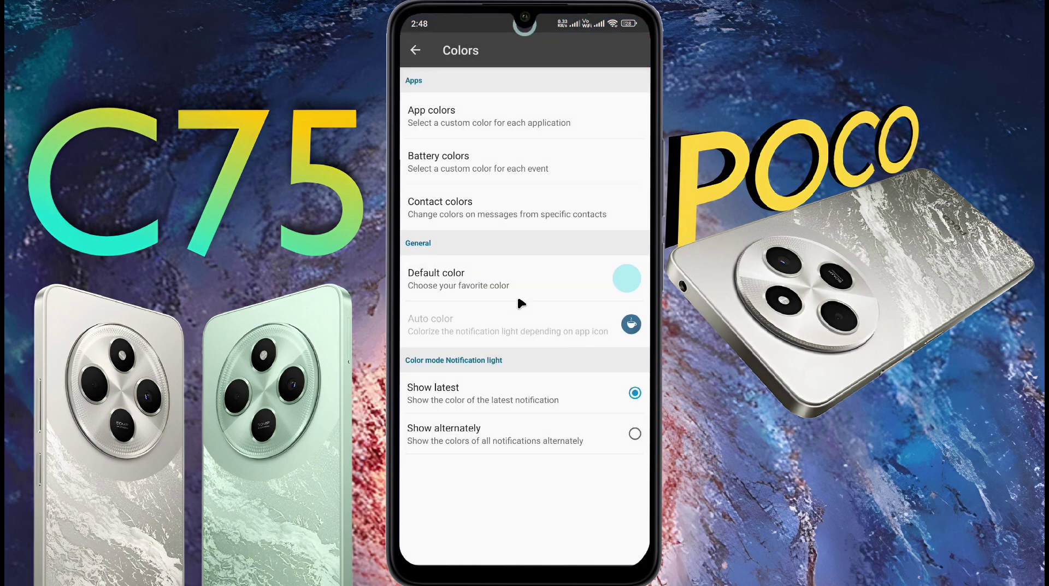
Try yellow as the notification light's Default color, and settle on orange.
click(630, 277)
click(524, 341)
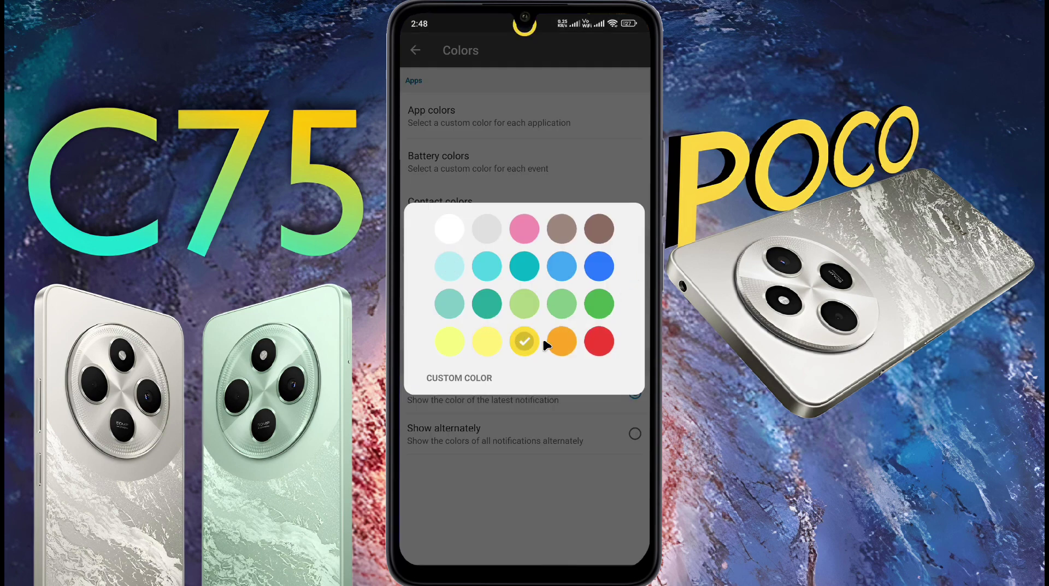
click(561, 341)
click(516, 170)
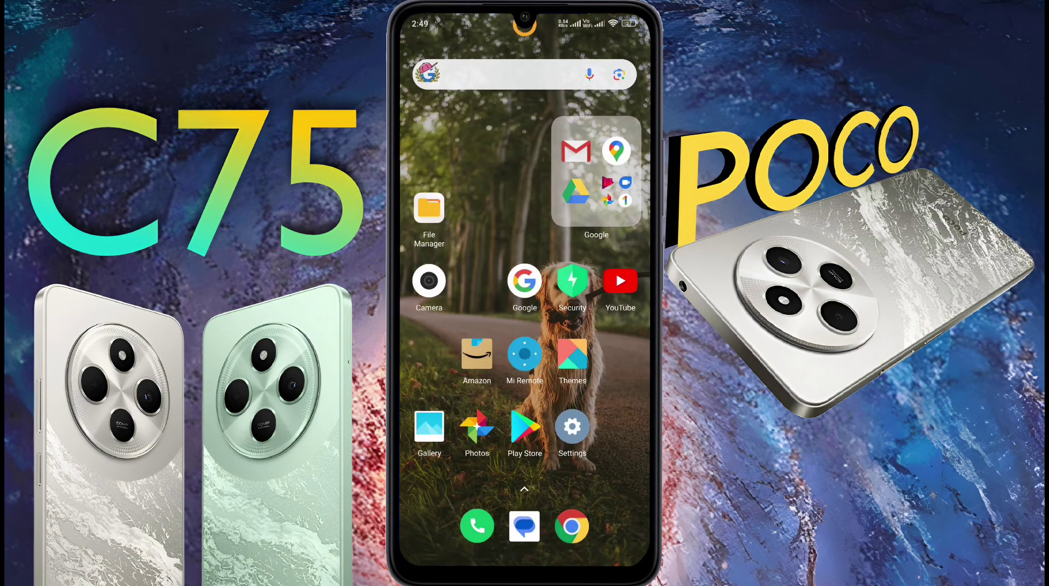
Dismiss the pending notification from the notification shade and return to the home screen.
drag(464, 19, 464, 273)
drag(465, 129, 612, 129)
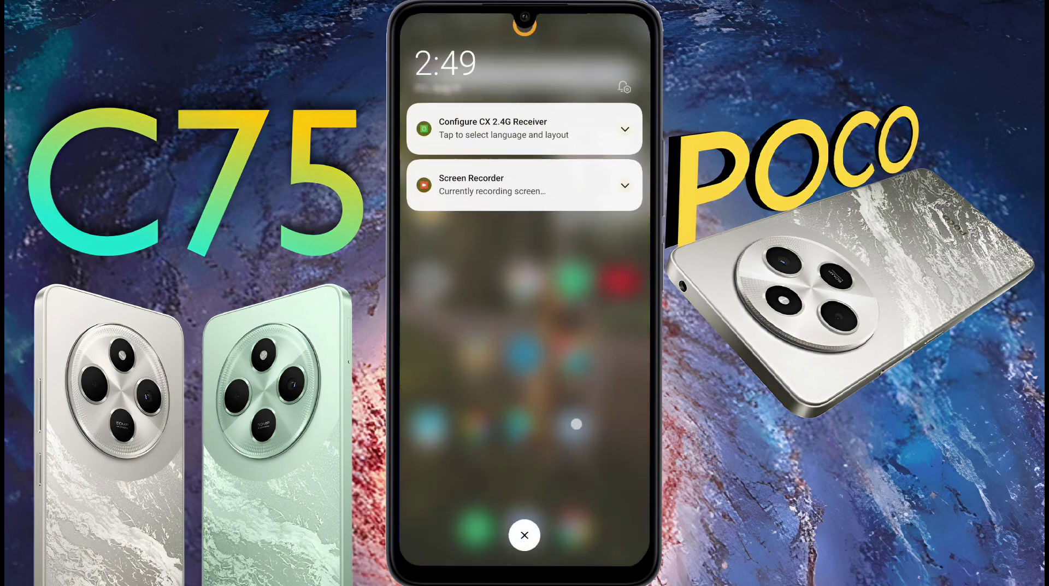
drag(525, 464, 525, 219)
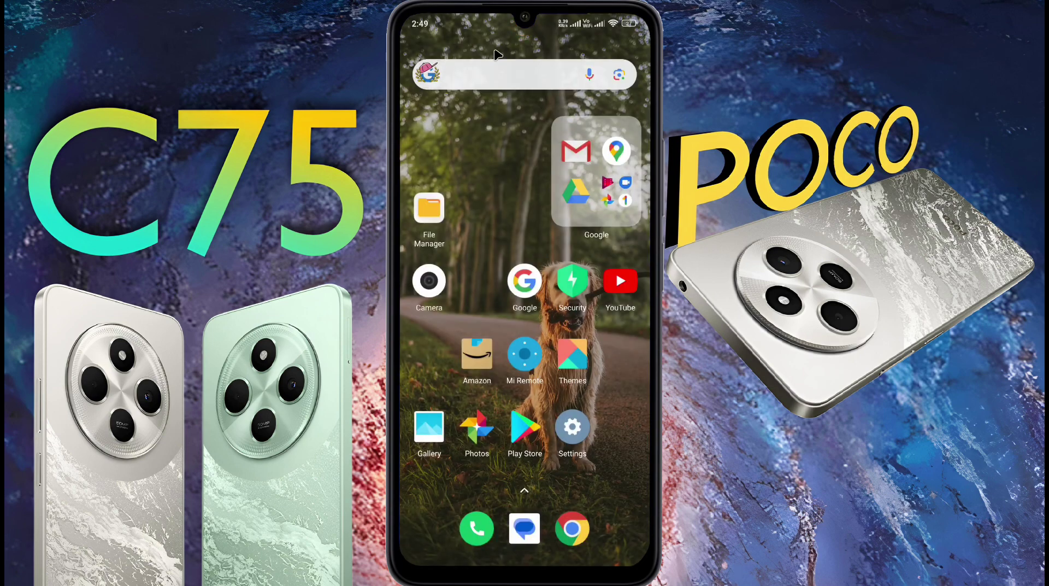